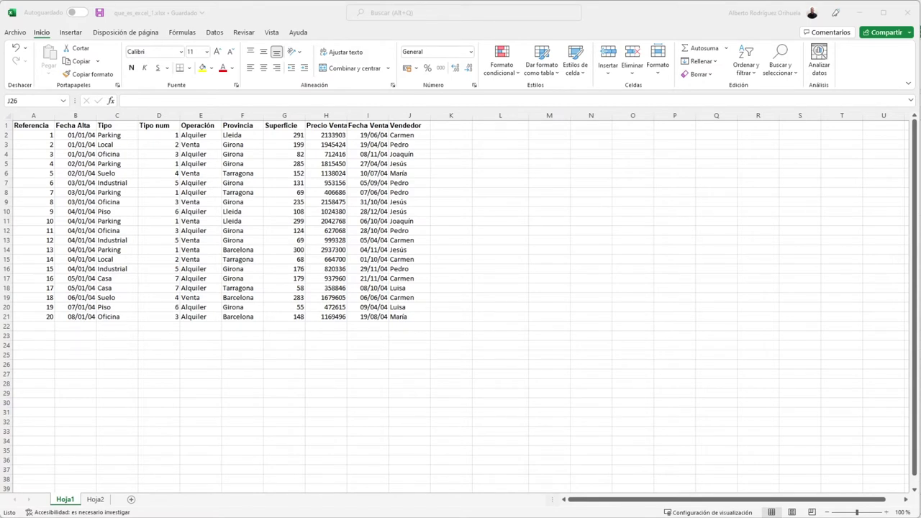
- Enter =SUMA(H2:H21) in H22 to total the Precio Venta column, giving 24997936
click(319, 328)
click(320, 327)
double_click(320, 327)
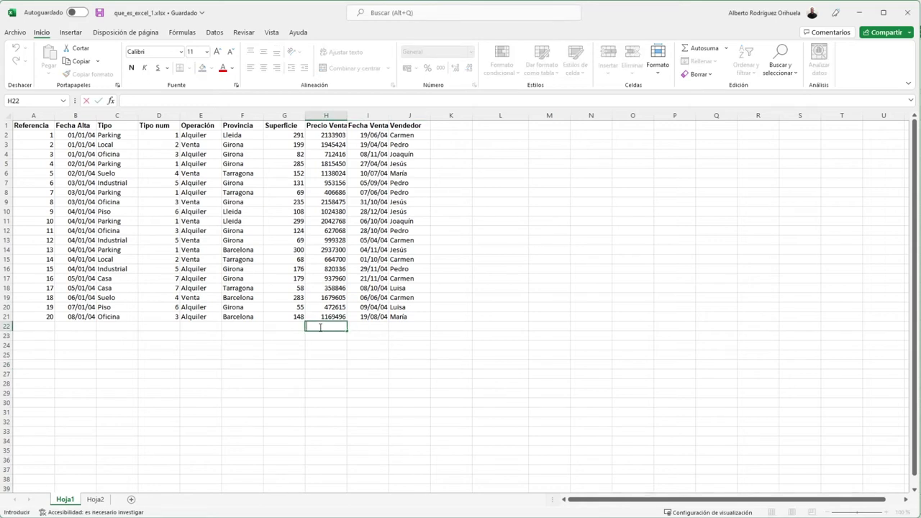
text(=)
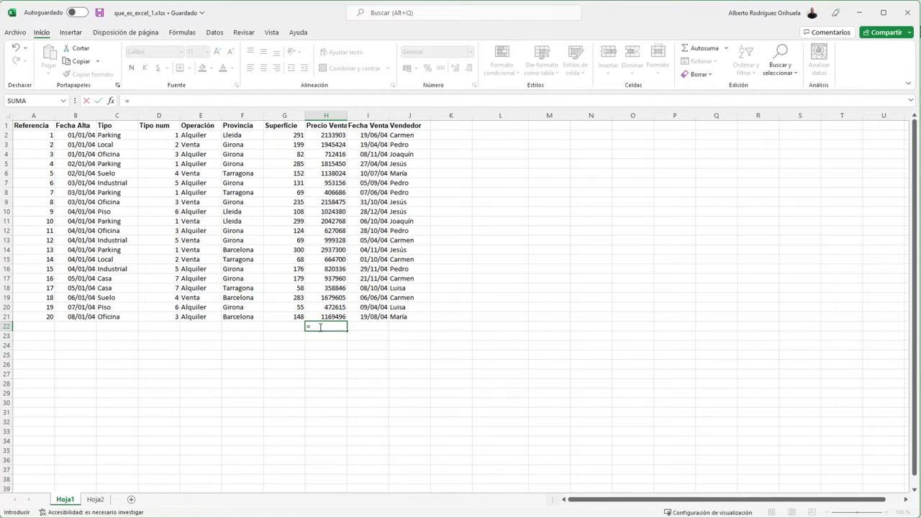
text(SUMA)
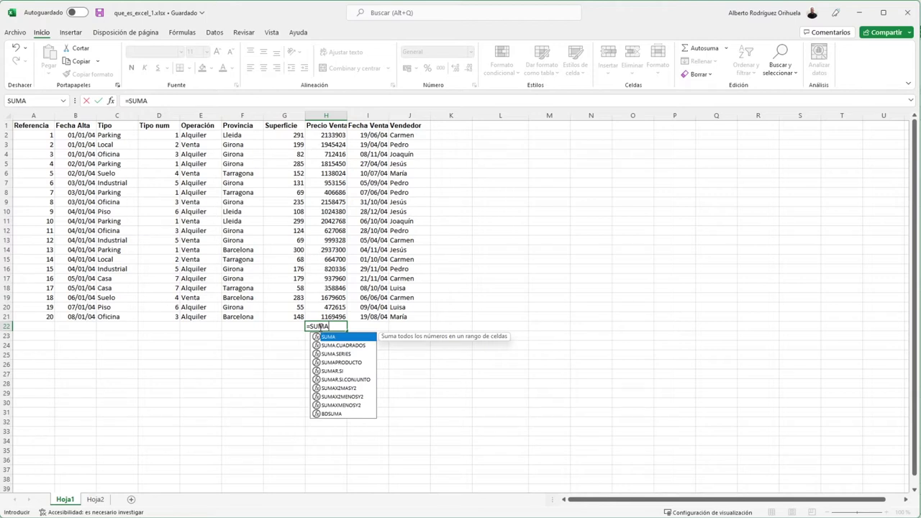
text(()
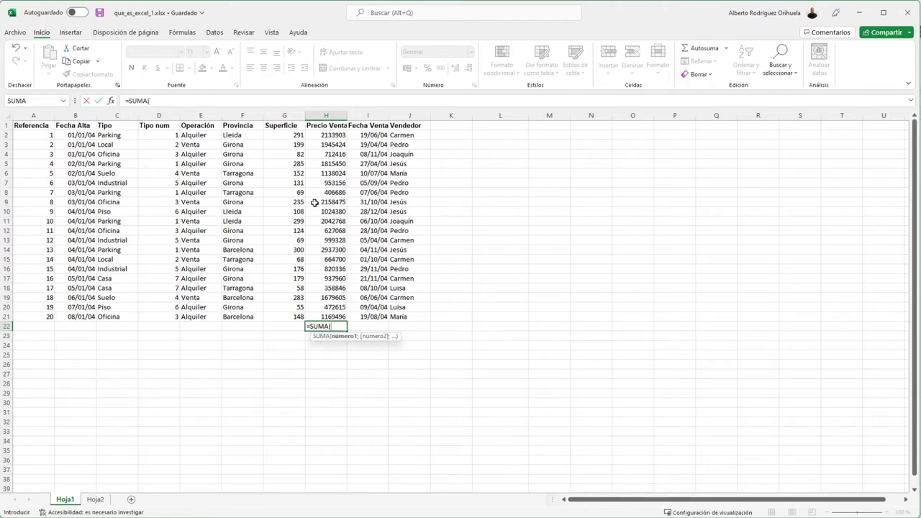
drag(333, 137, 328, 318)
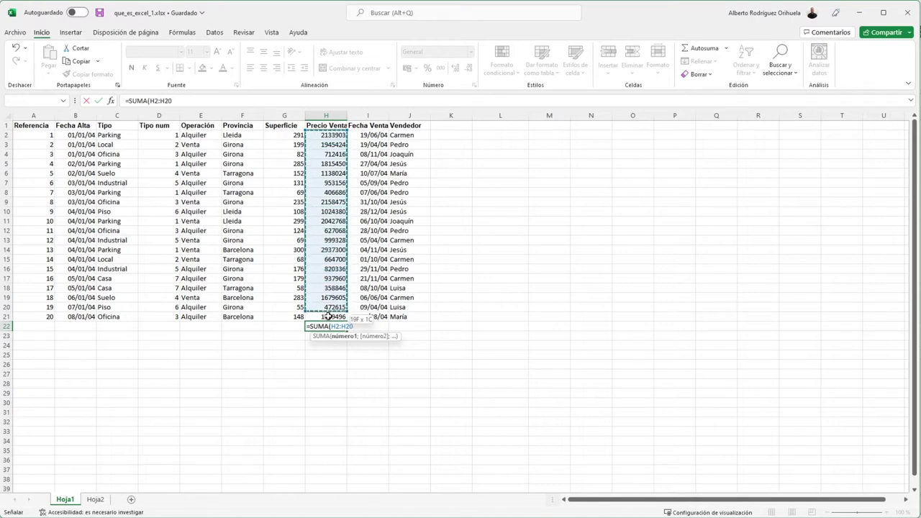
text())
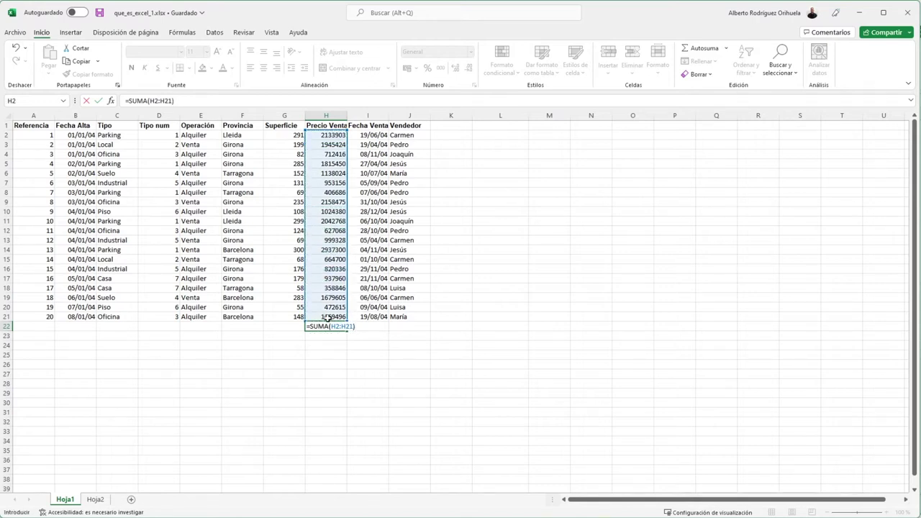
key(Return)
- Retype the SUMA function name in H22's formula to demonstrate autocomplete
double_click(323, 326)
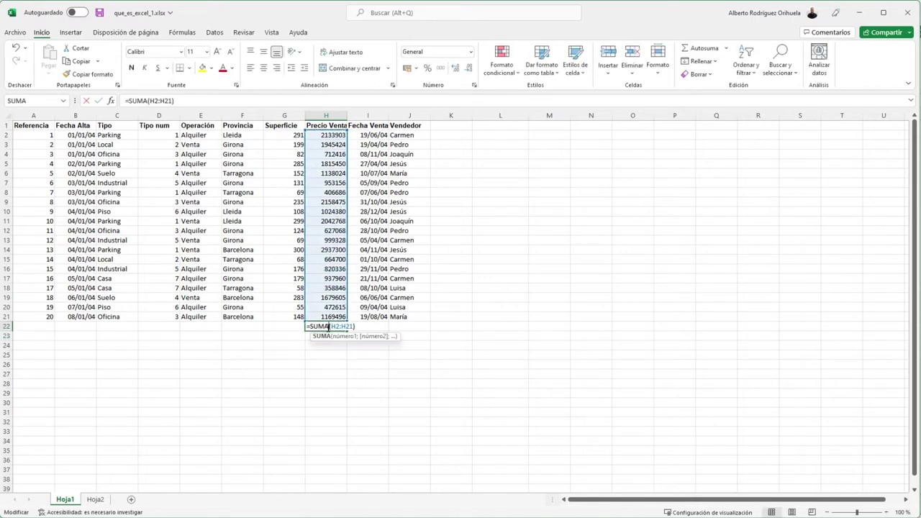
double_click(321, 327)
text(suma)
key(BackSpace)
key(BackSpace)
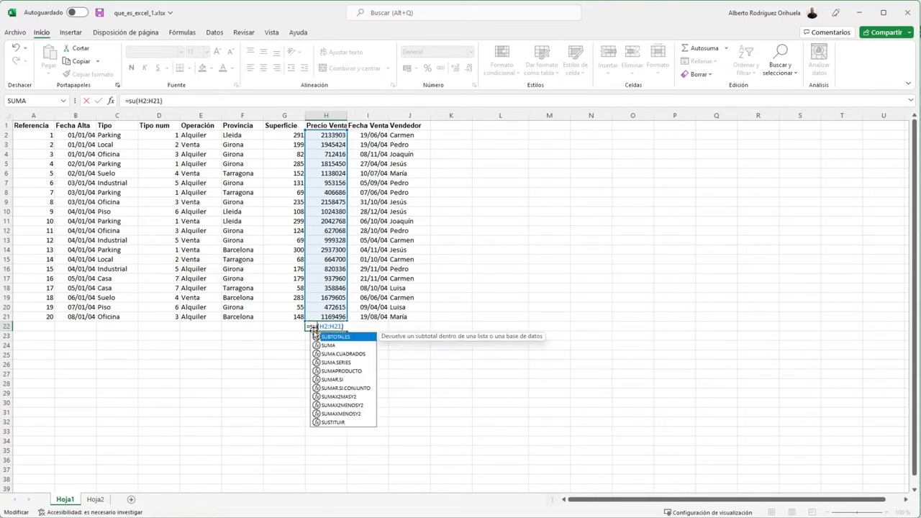
text(Ma)
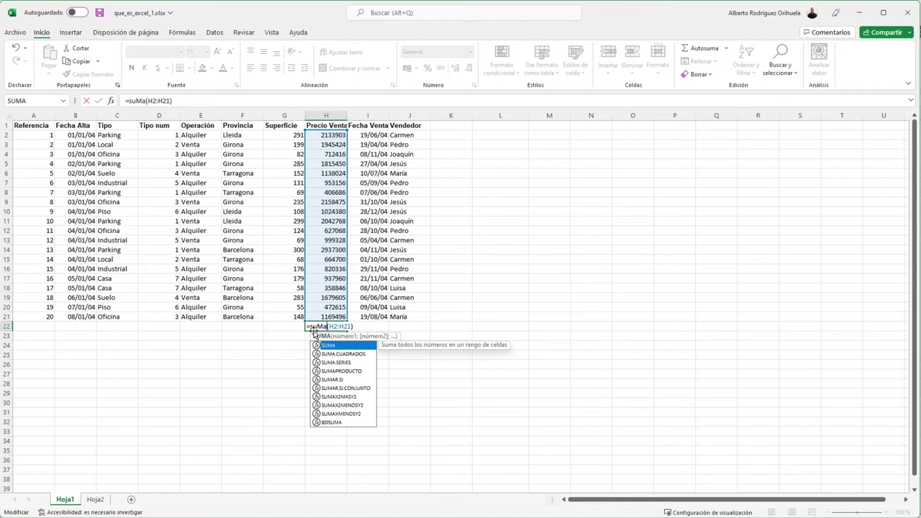
key(Return)
click(317, 326)
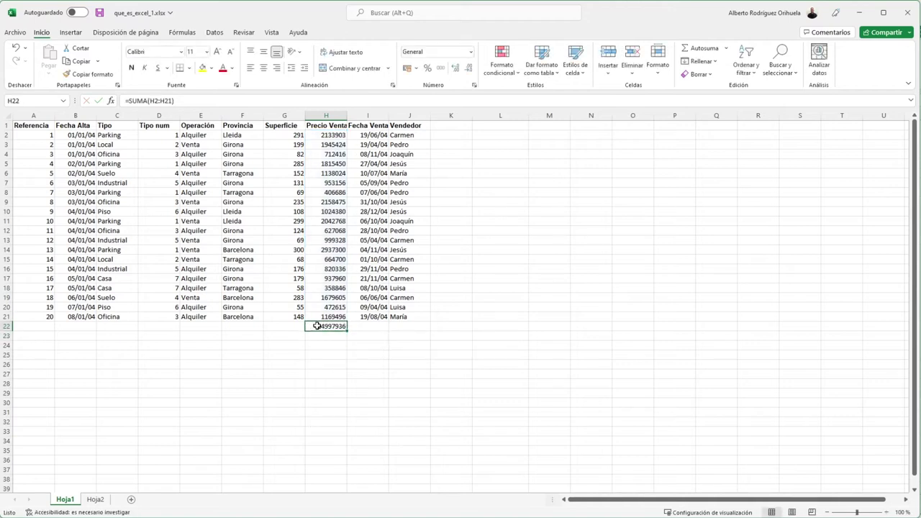
double_click(317, 327)
click(327, 367)
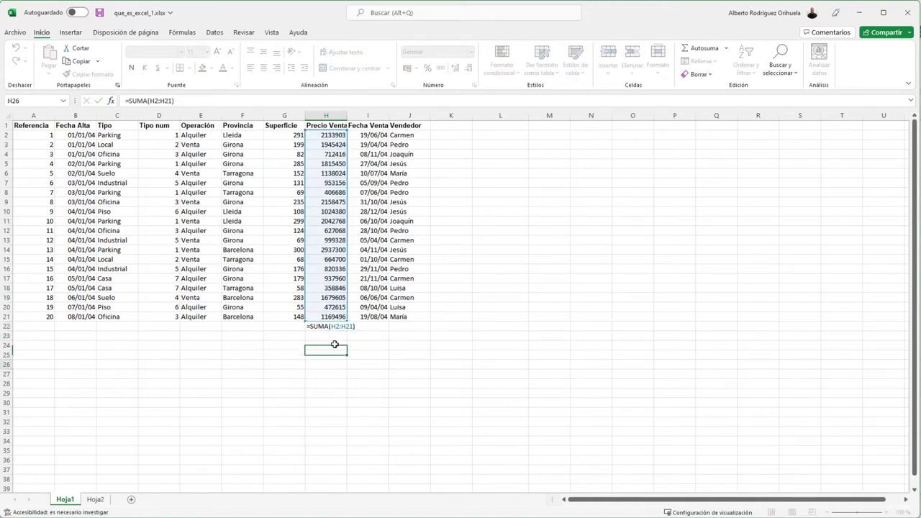
click(321, 338)
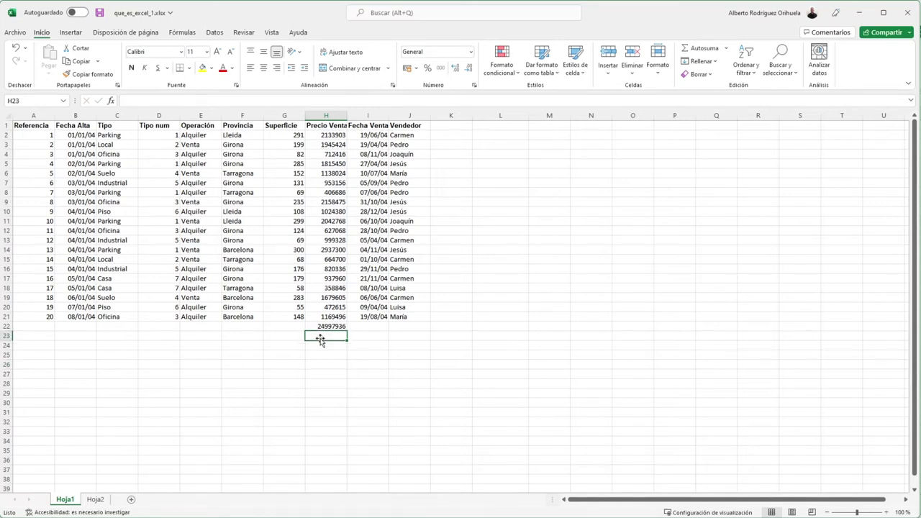
text(=)
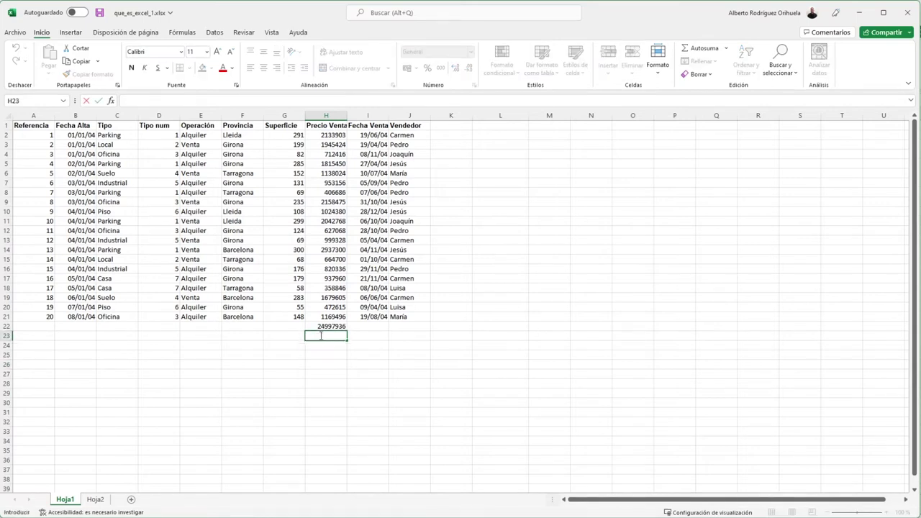
text(su,)
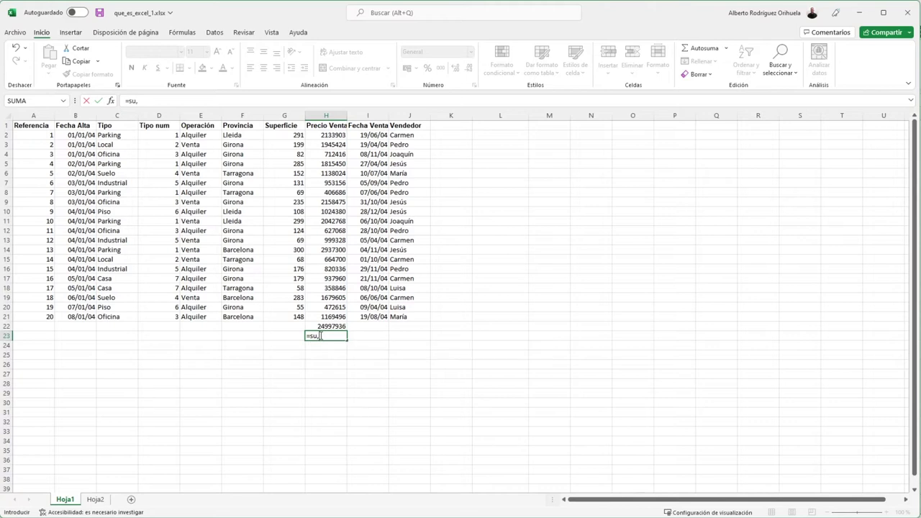
key(BackSpace)
text(m)
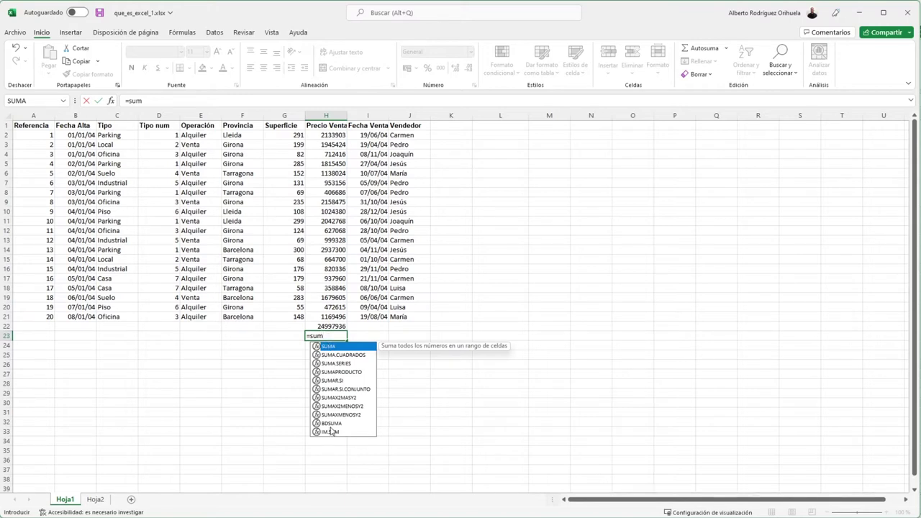
key(Down)
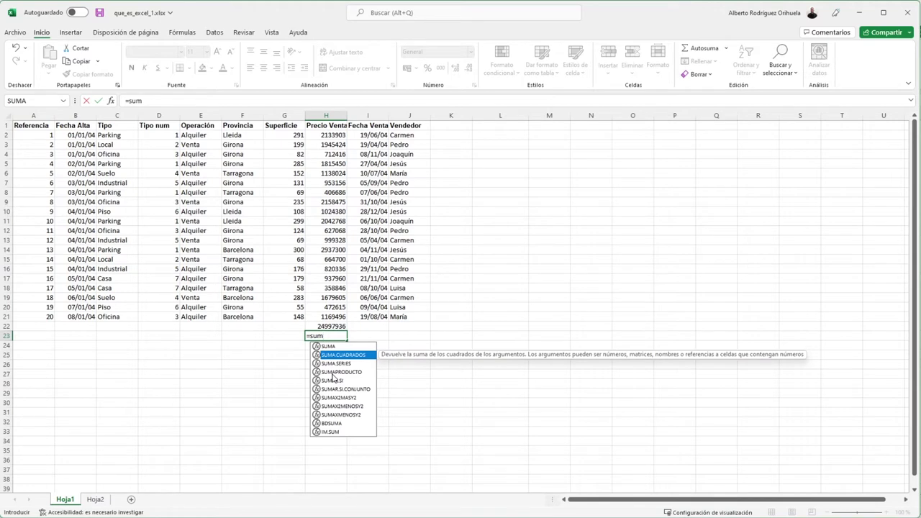
key(Down)
key(Down)
key(Down)
key(Down)
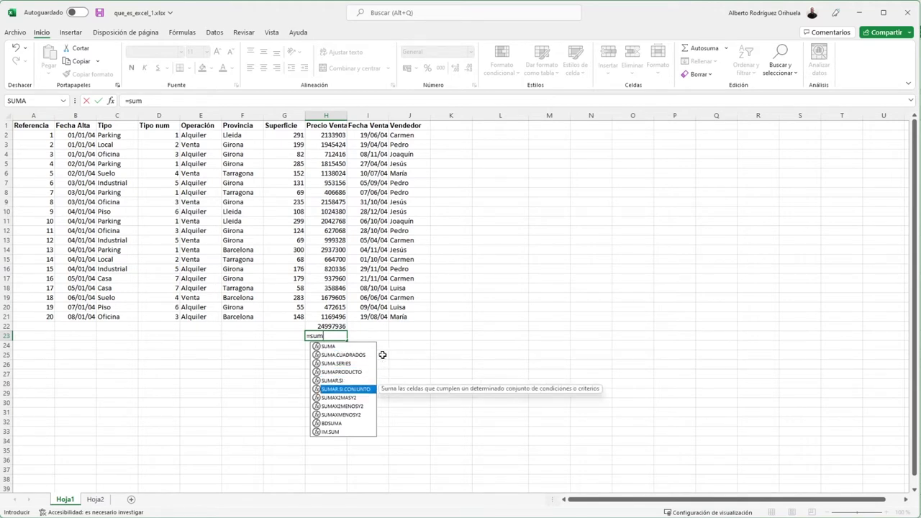
double_click(329, 347)
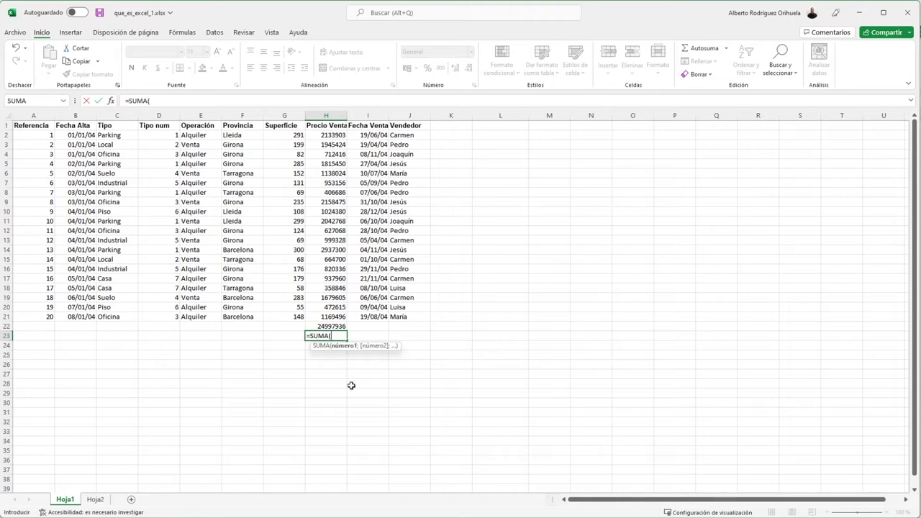
key(BackSpace)
key(BackSpace)
key(BackSpace)
key(Return)
click(335, 333)
- Enter =H22-H18 in H23, giving 24639090
double_click(334, 336)
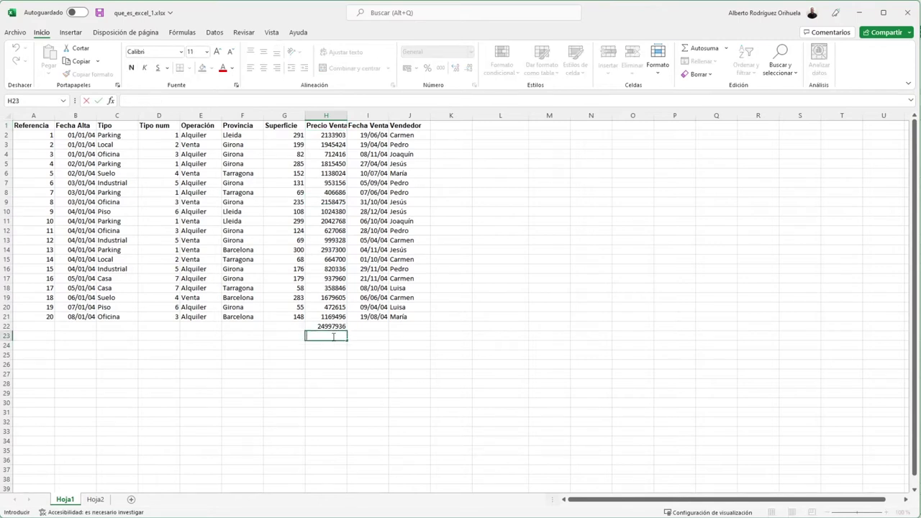
text(=)
click(321, 325)
text(-)
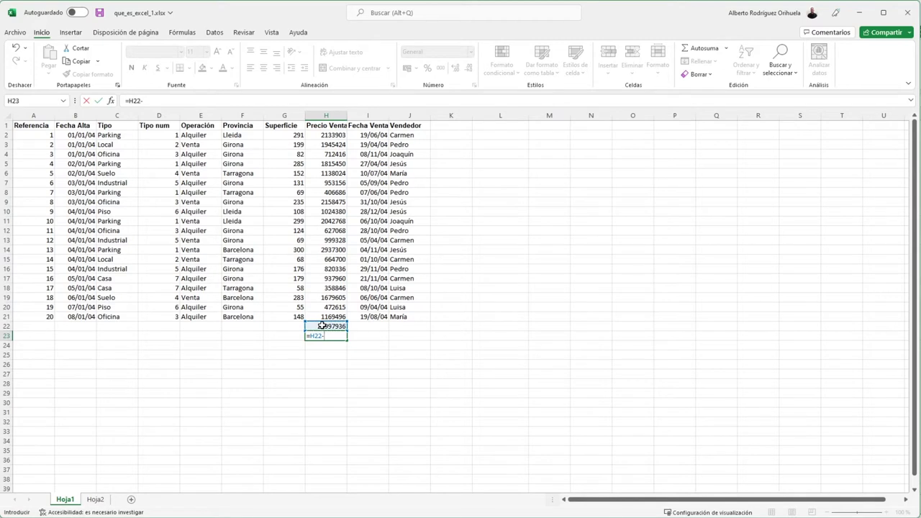
click(329, 289)
key(Return)
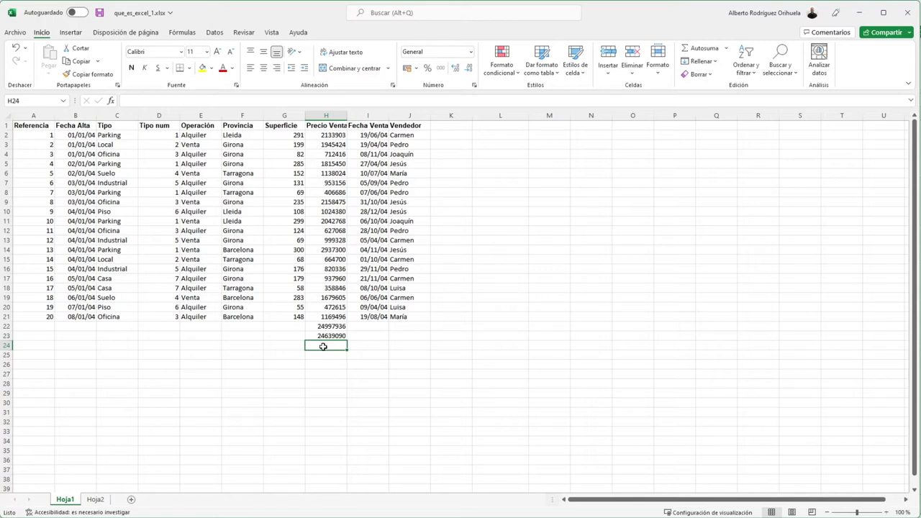
- Enter =G8-G4 in H24 through the formula bar, giving -13
click(322, 361)
click(324, 346)
click(219, 101)
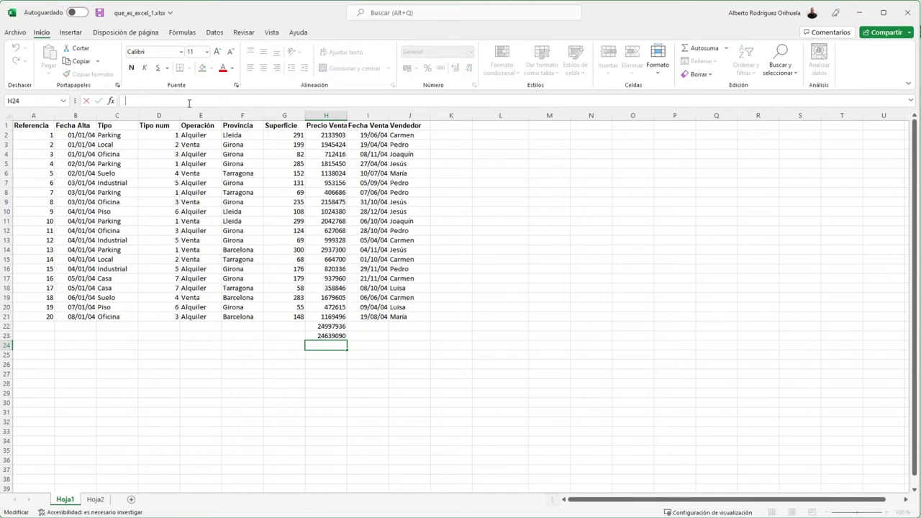
text(=)
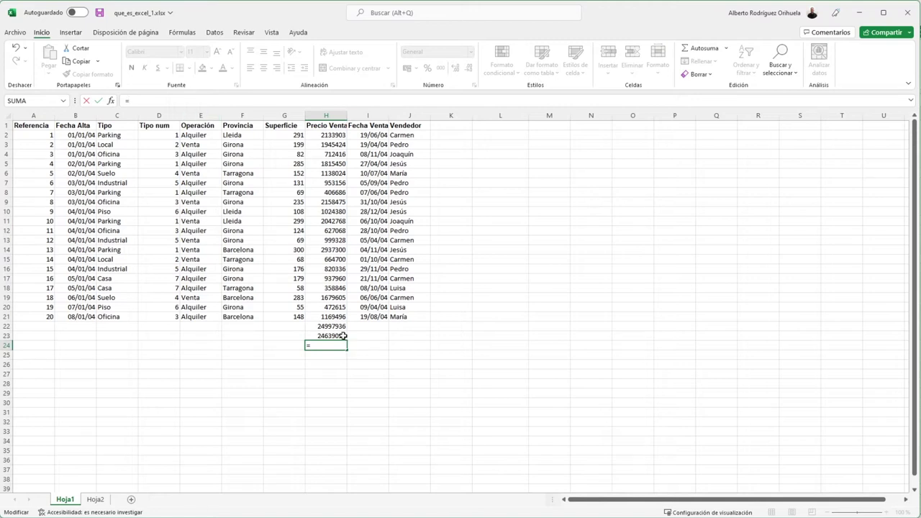
click(295, 194)
text(-)
click(295, 154)
key(Return)
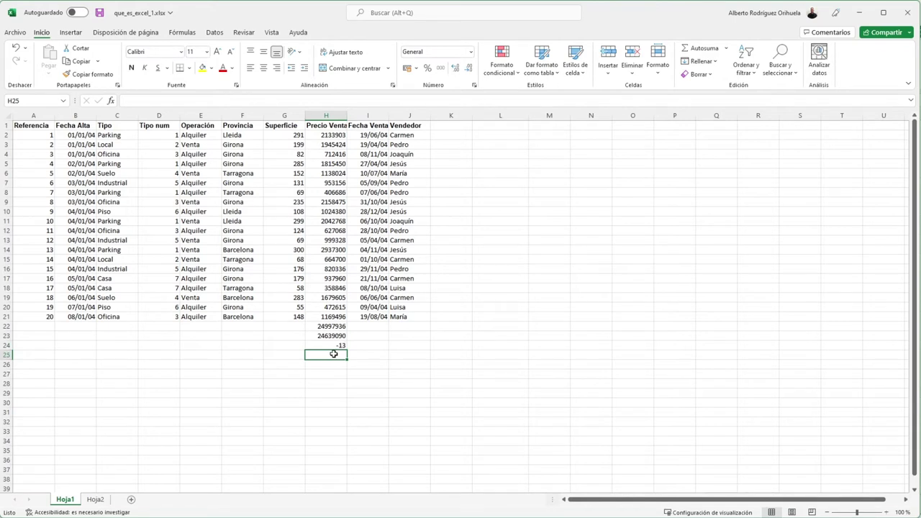
text(=)
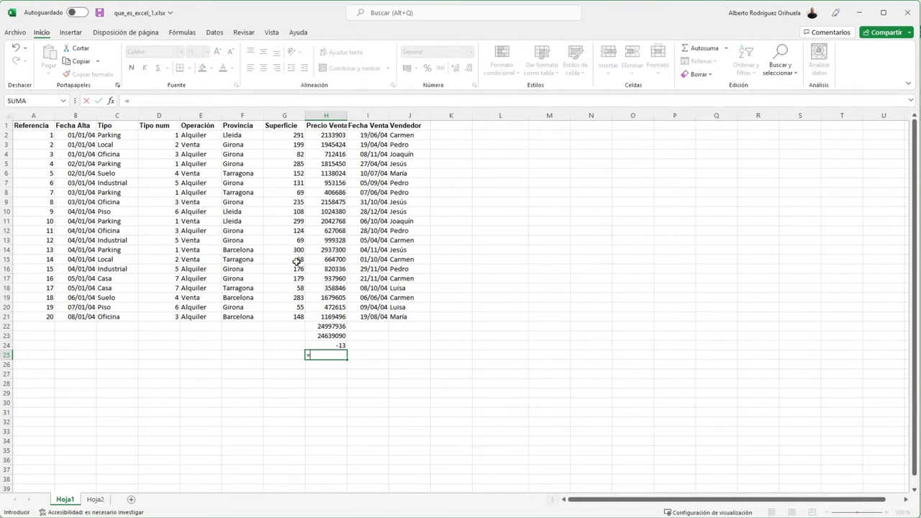
- Build =G9/G4 in H25, then change the divisor to 0,1 so it shows 2350
click(295, 201)
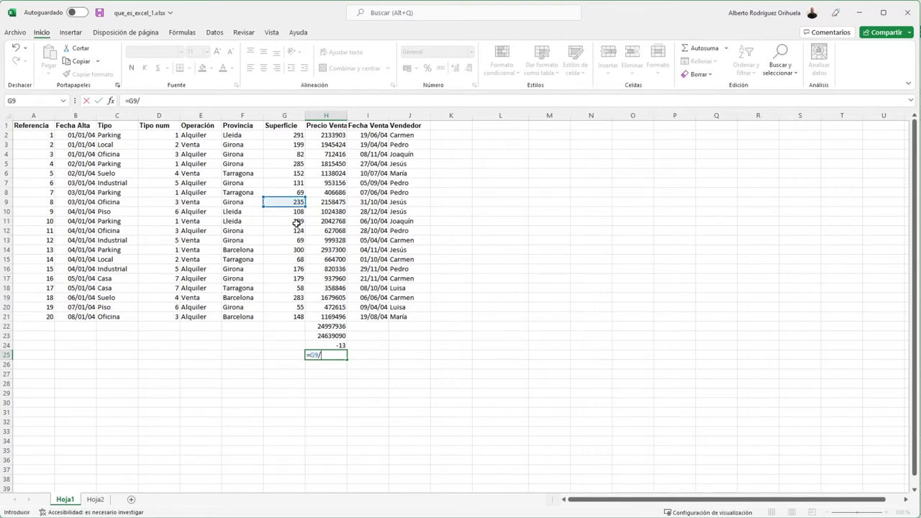
click(300, 154)
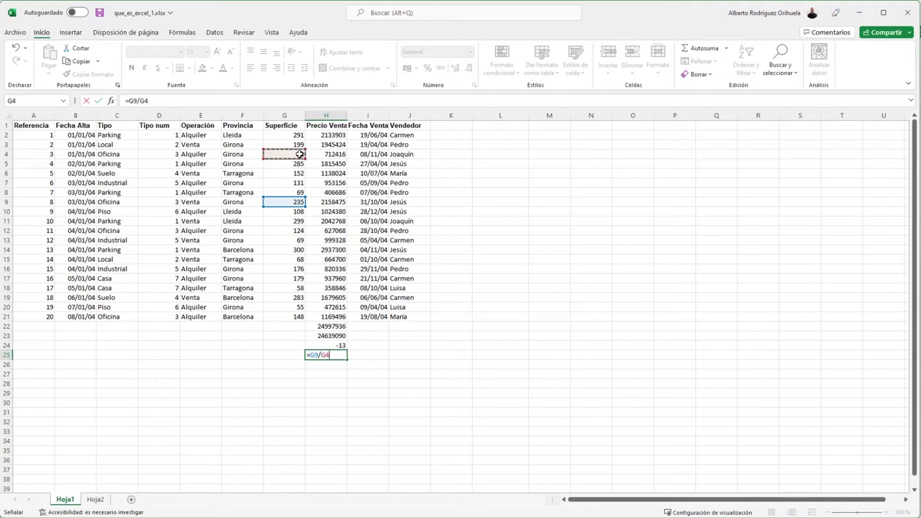
key(Return)
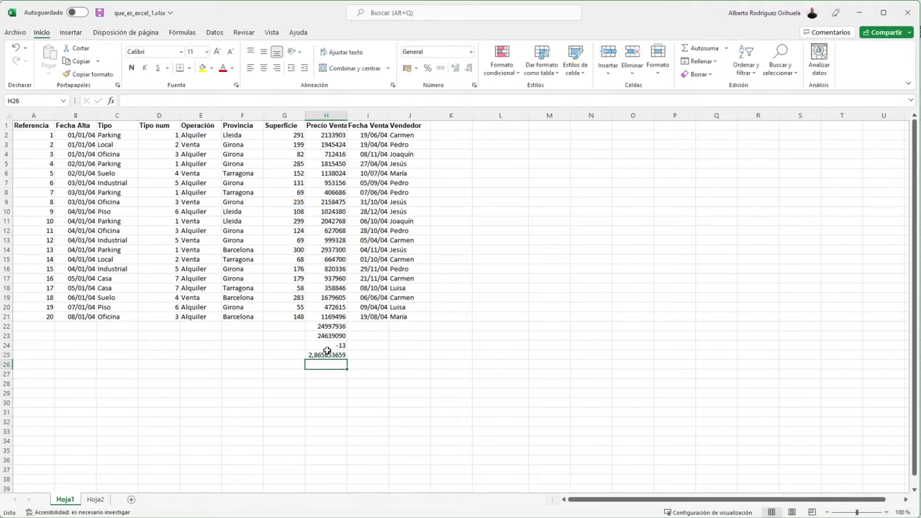
double_click(338, 355)
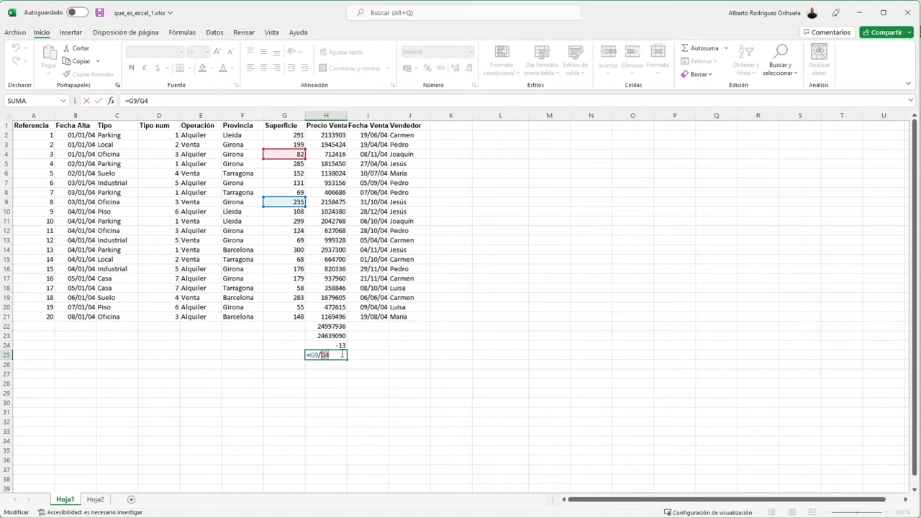
key(BackSpace)
key(BackSpace)
text(10)
key(Return)
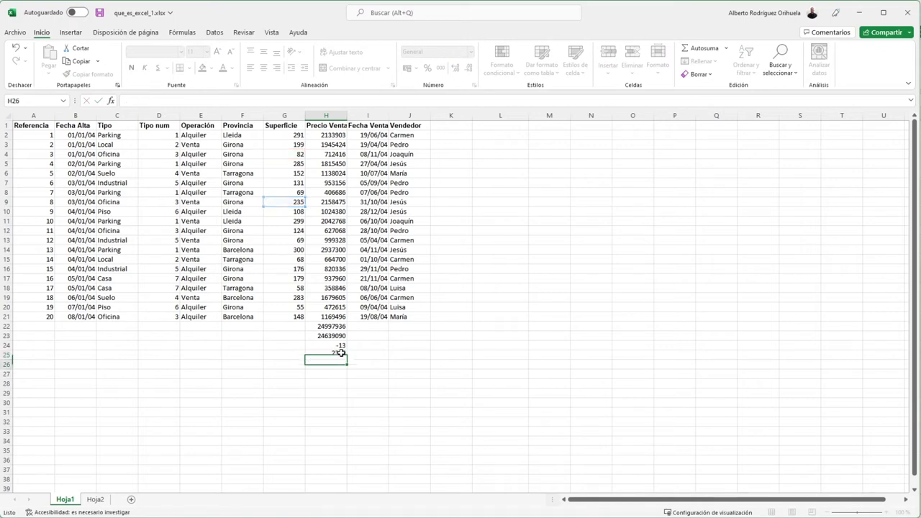
click(340, 353)
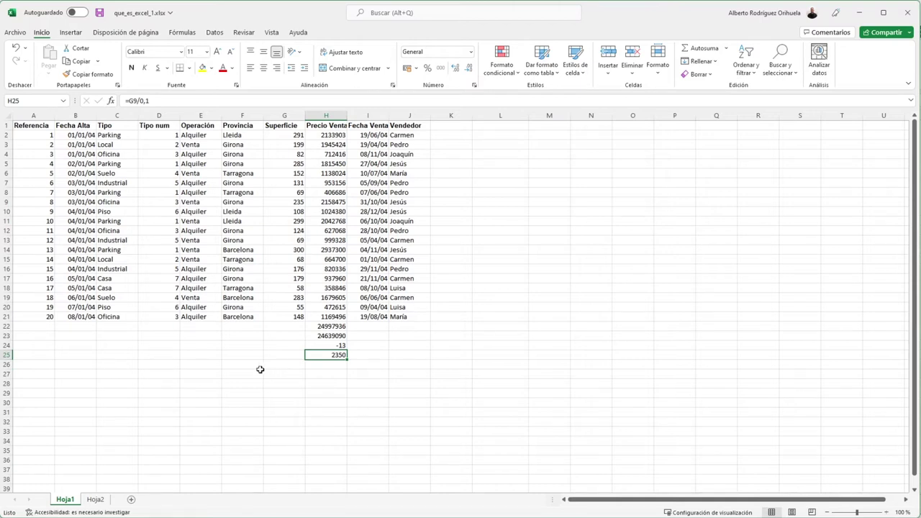
click(374, 327)
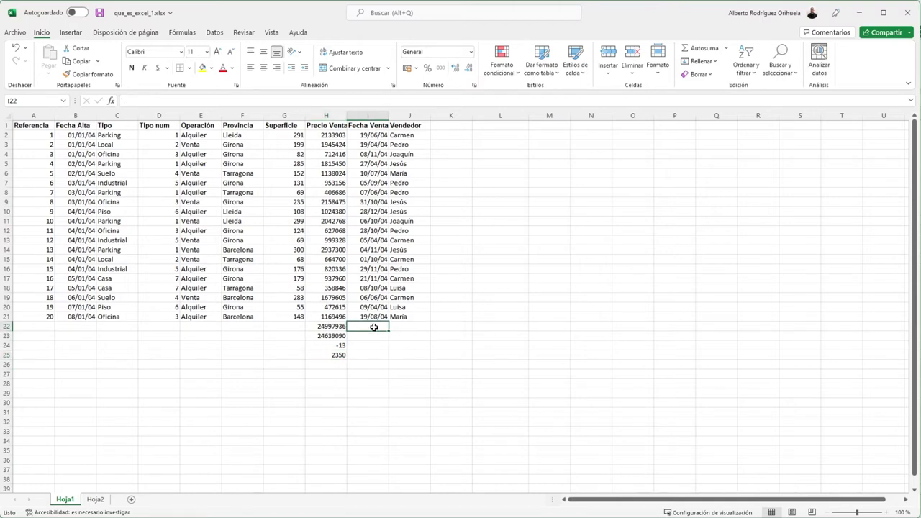
- Enter =MAX(G2:G21) in I22 to show the largest Superficie value, 300
text(=)
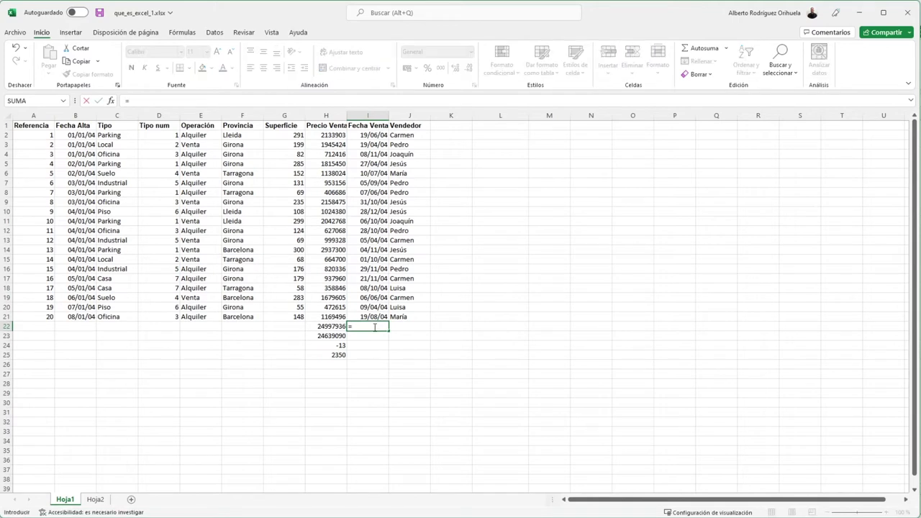
text(max)
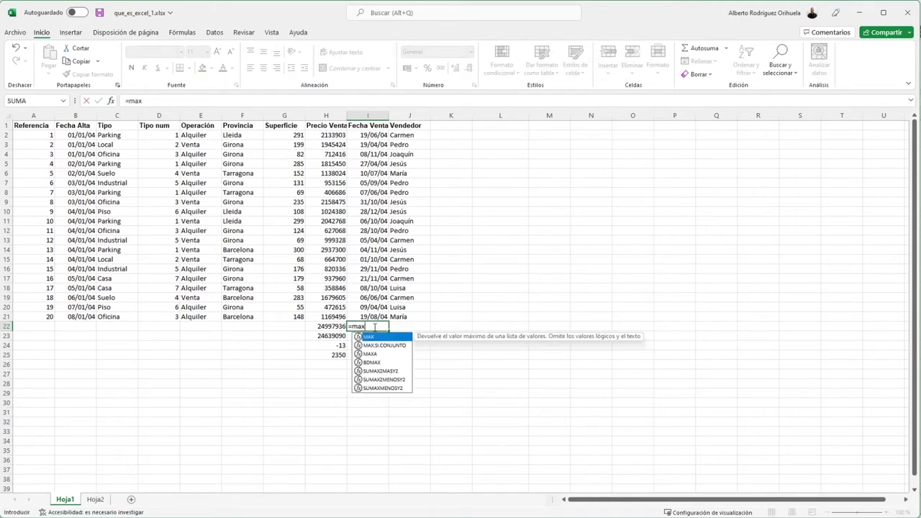
text(()
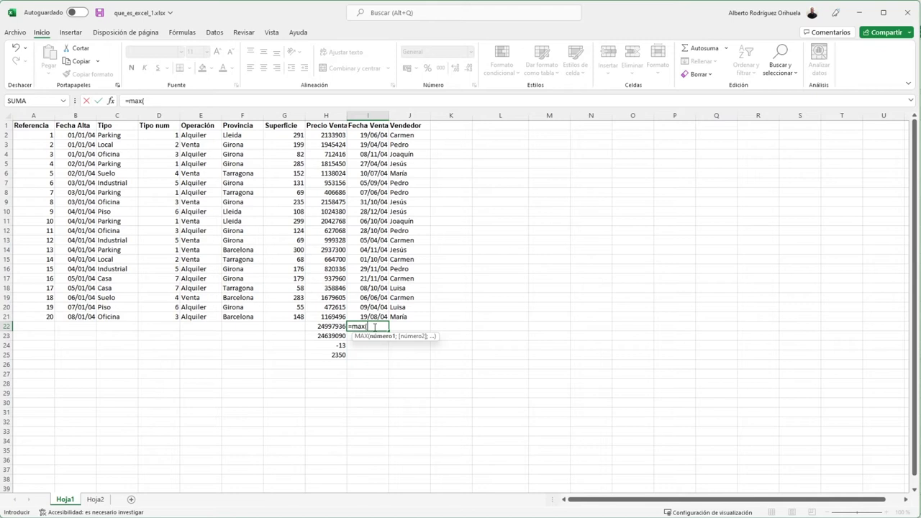
drag(296, 135, 284, 317)
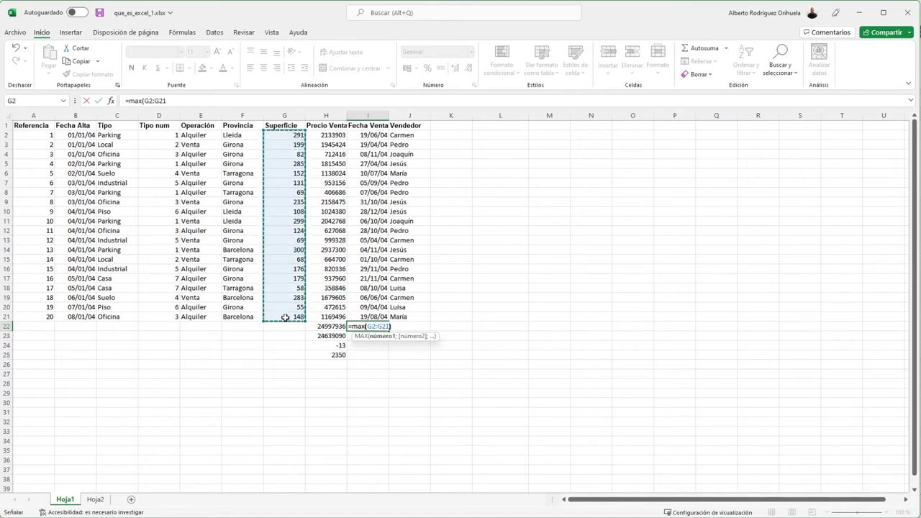
key(Return)
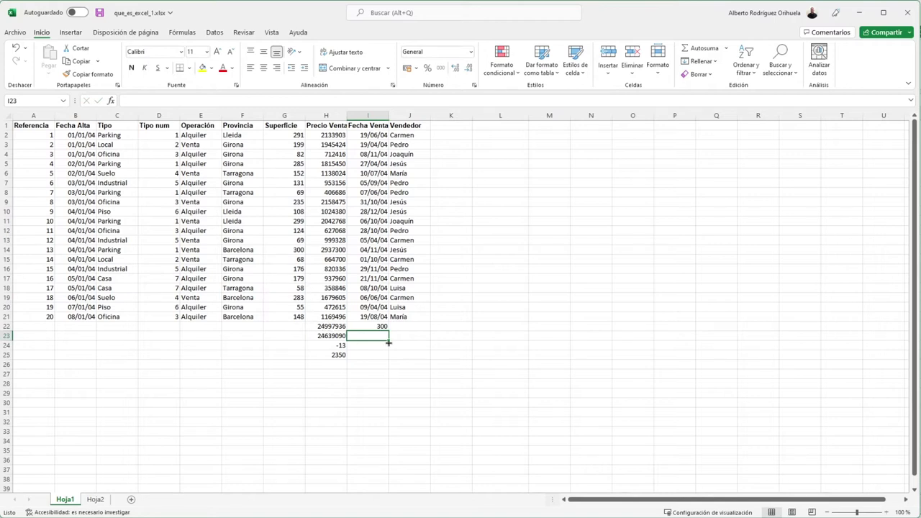
click(291, 249)
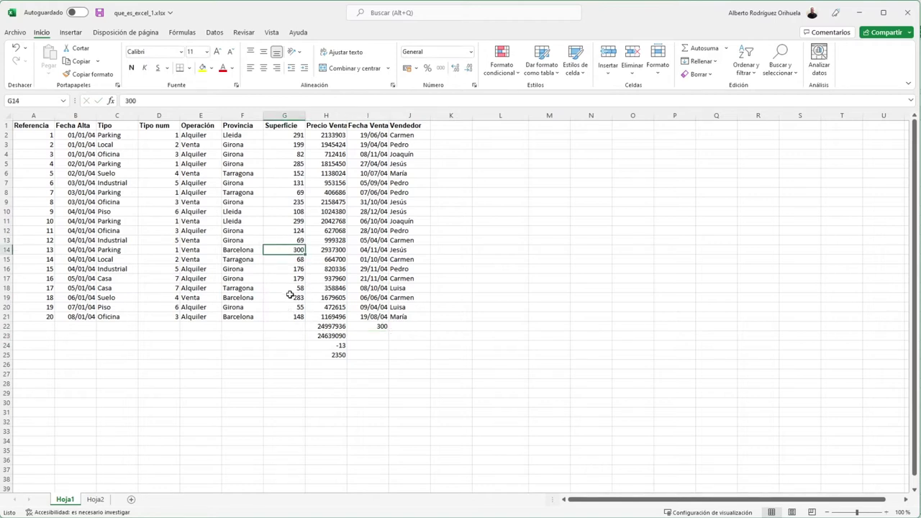
- Change I22's formula to =MIN(G2:G21), showing the smallest Superficie value, 55
double_click(373, 326)
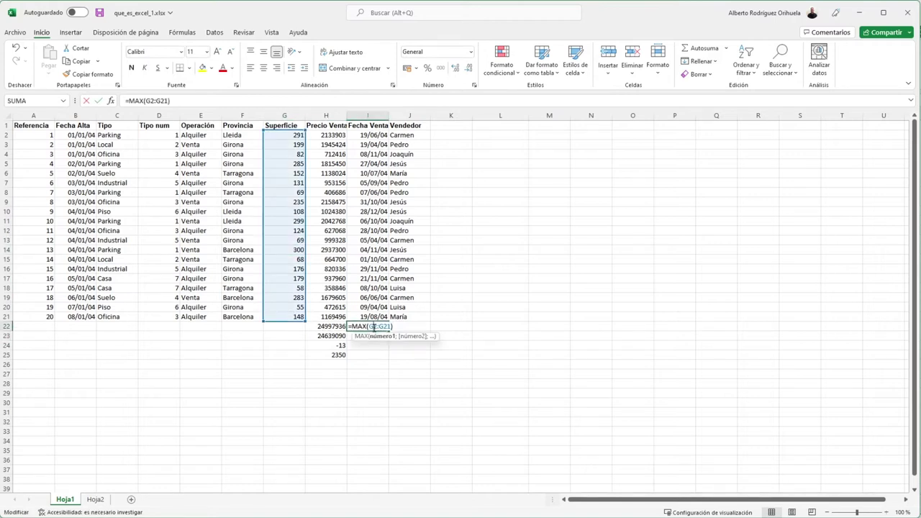
key(BackSpace)
key(BackSpace)
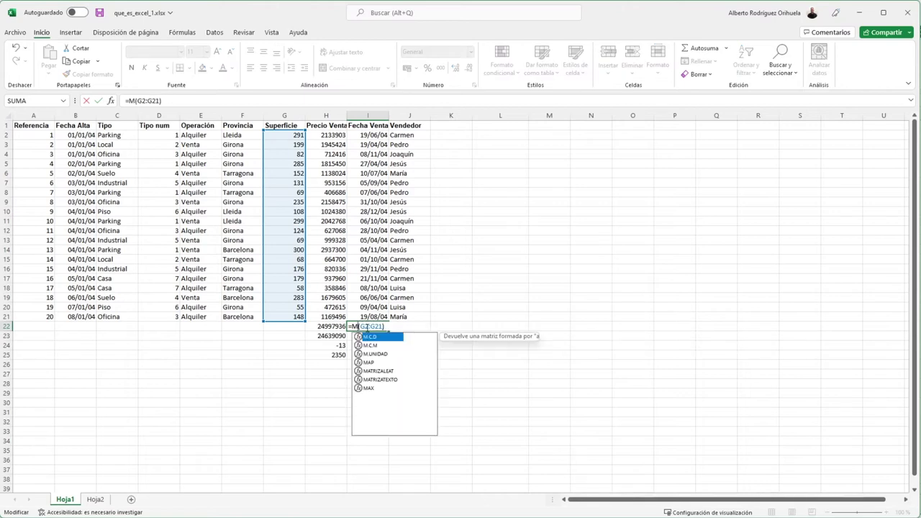
text(IN)
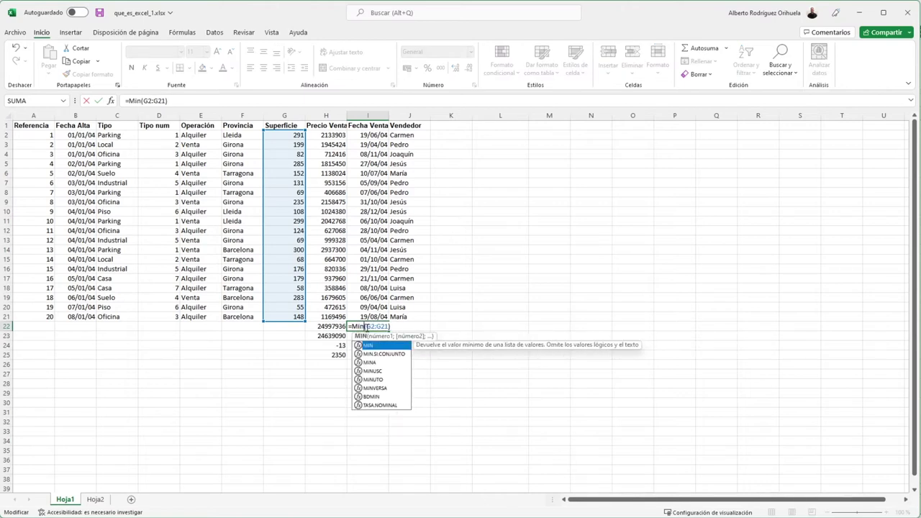
key(Return)
click(366, 327)
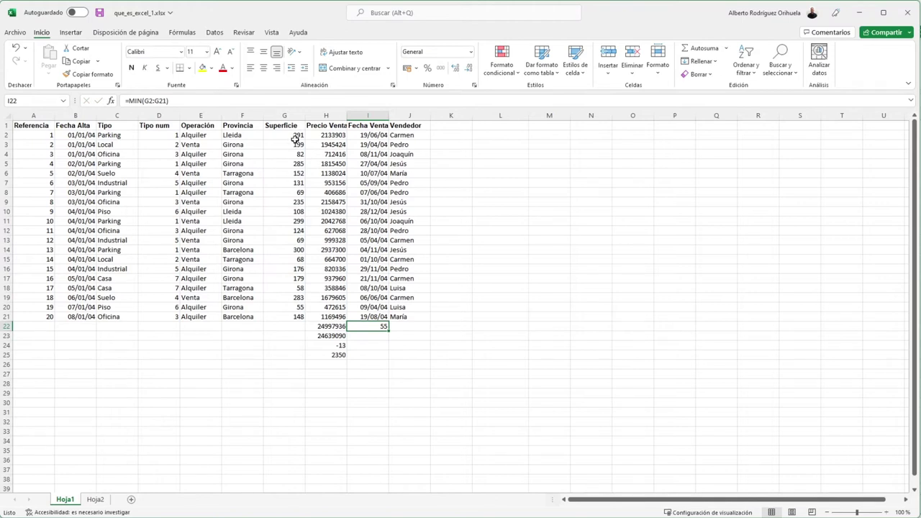
click(291, 305)
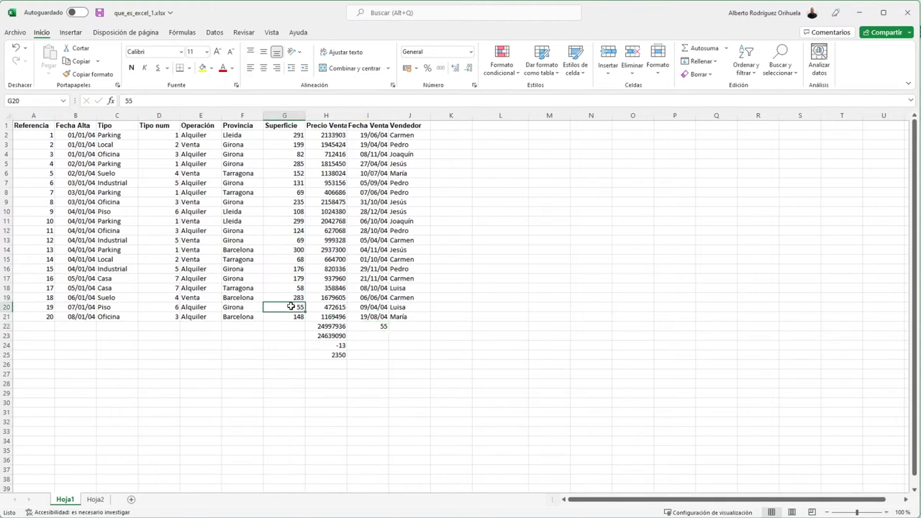
click(79, 374)
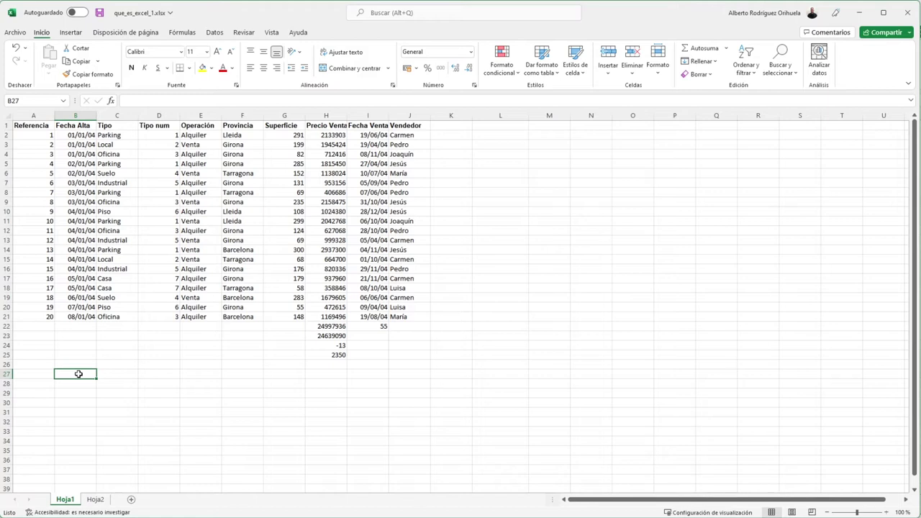
- Enter =SI(G2>200;"SUPERFICIE GRANDE";0) in B27, which returns SUPERFICIE GRANDE
text(=)
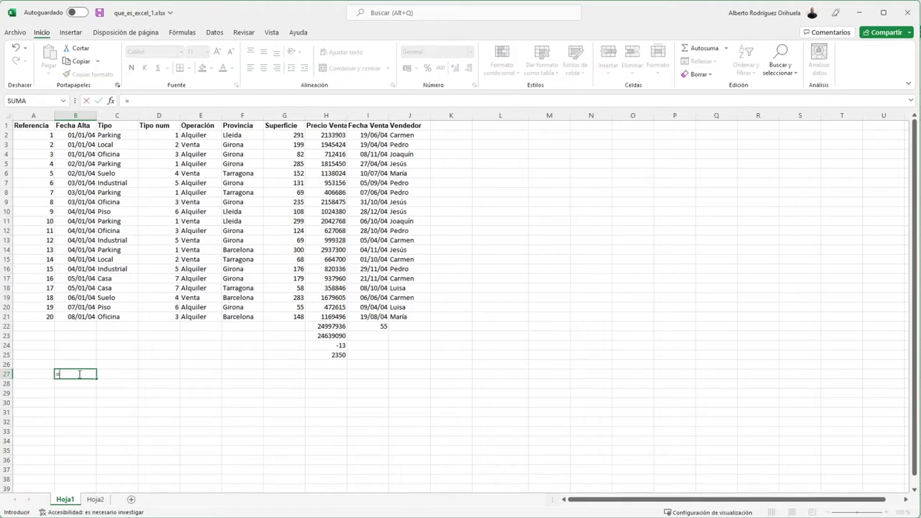
text(SI)
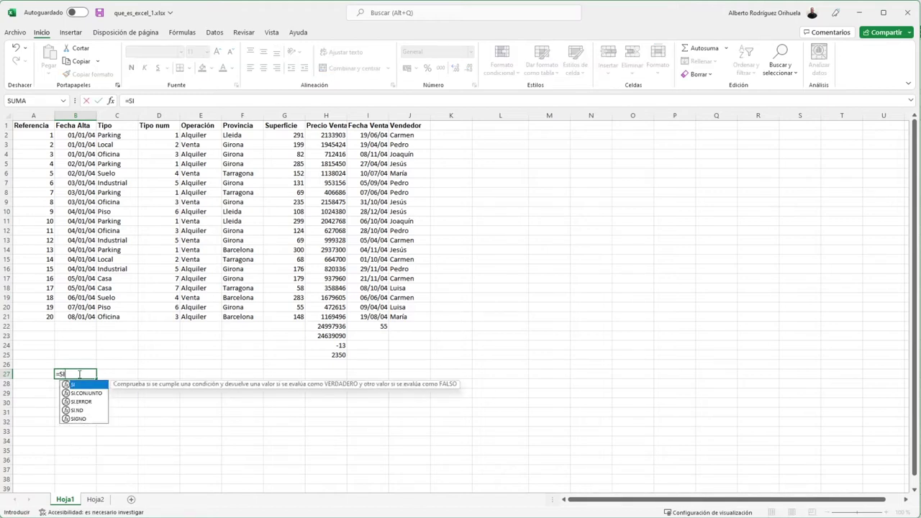
text(()
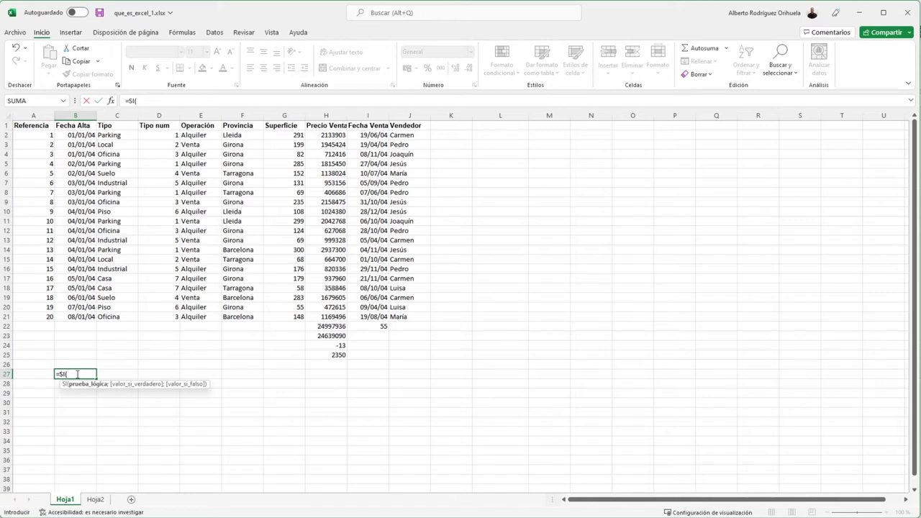
click(291, 135)
text(>200)
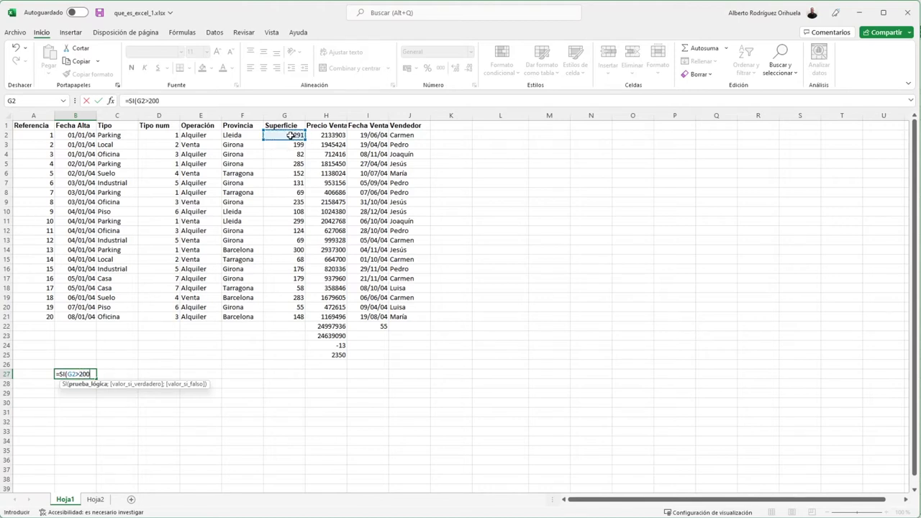
text(;)
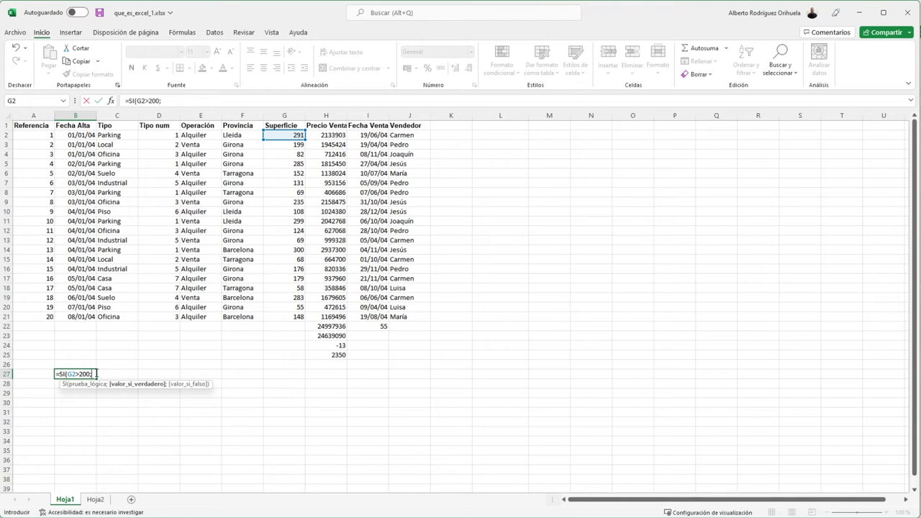
text(")
text(SUPERFICIE GRANDE";)
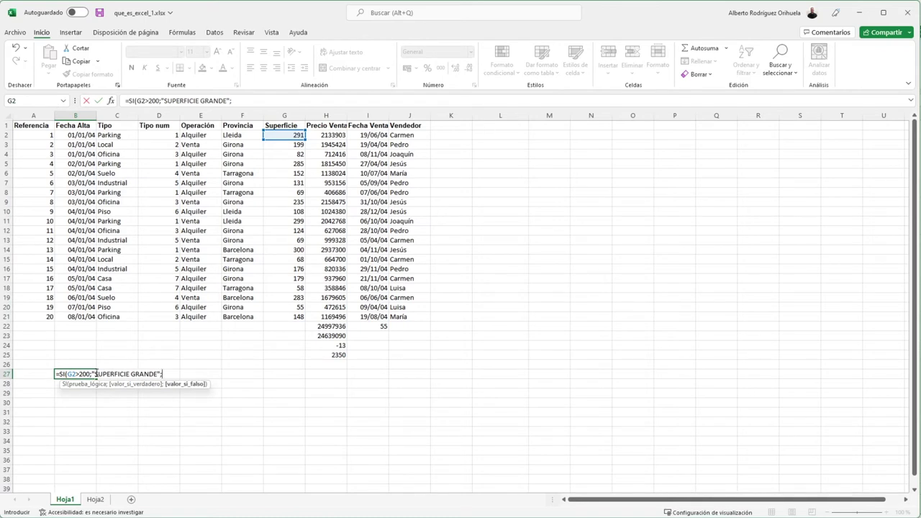
text(0))
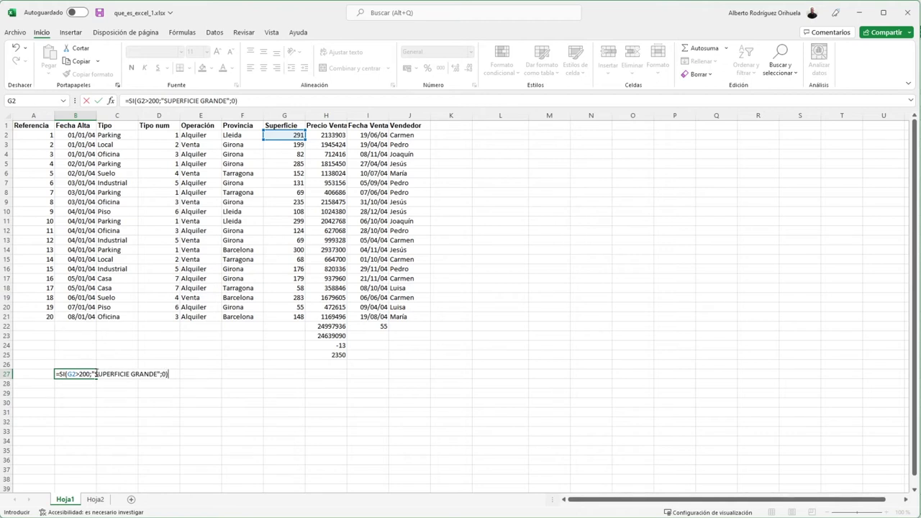
key(ctrl+Return)
click(99, 373)
click(82, 373)
drag(261, 100, 124, 100)
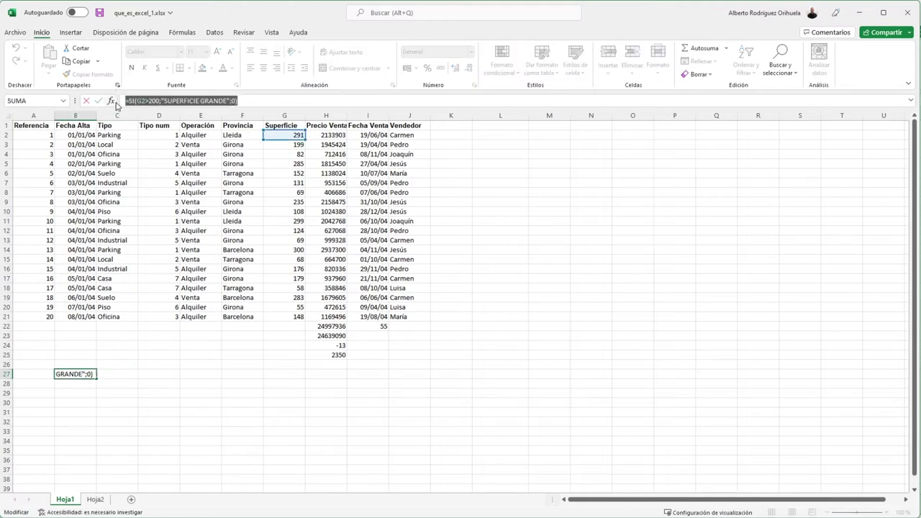
key(Delete)
click(453, 137)
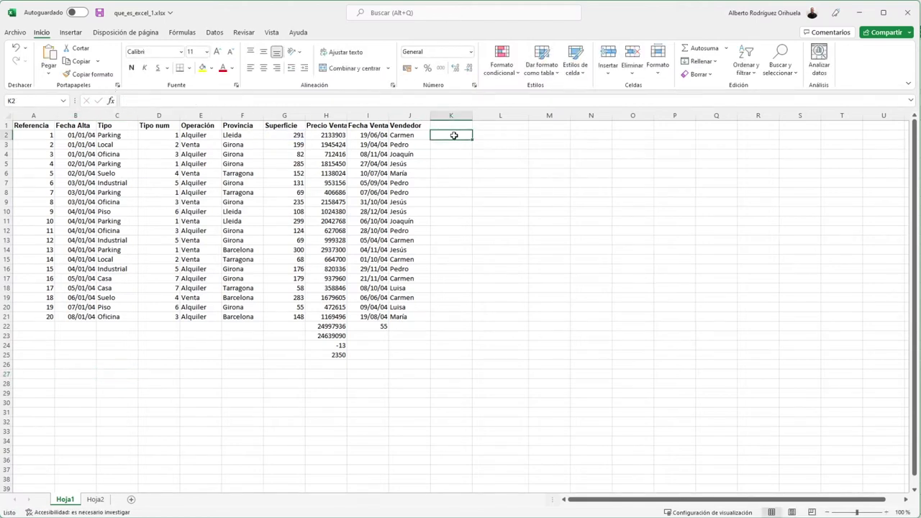
key(ctrl+v)
key(Return)
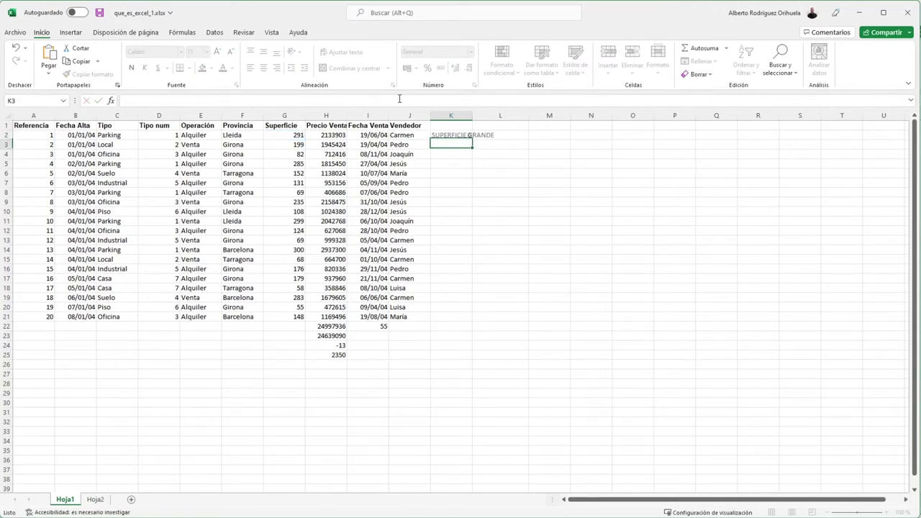
click(469, 135)
drag(472, 139, 462, 321)
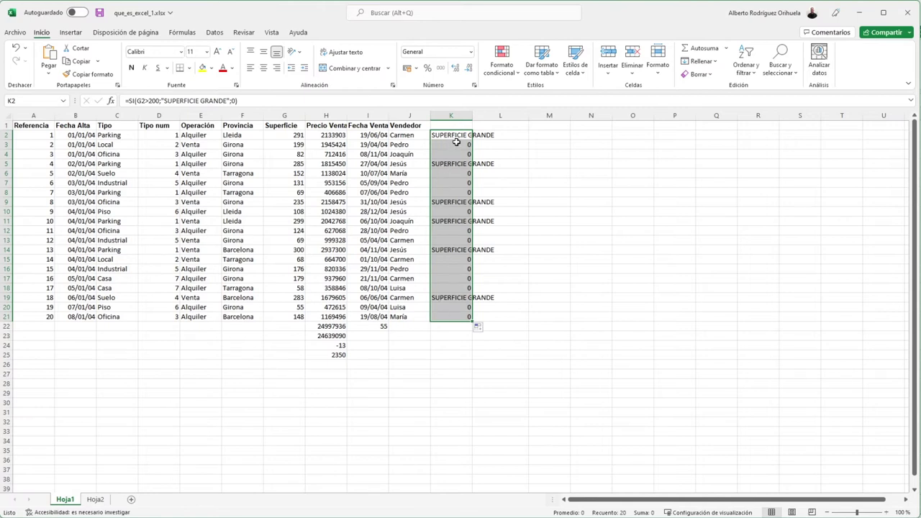
click(458, 136)
click(452, 153)
click(451, 171)
click(458, 137)
drag(284, 136, 283, 311)
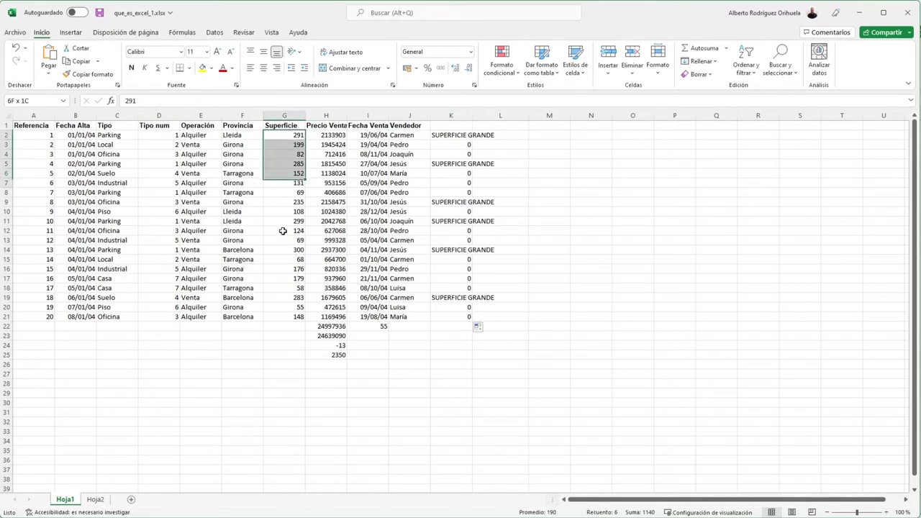
click(549, 288)
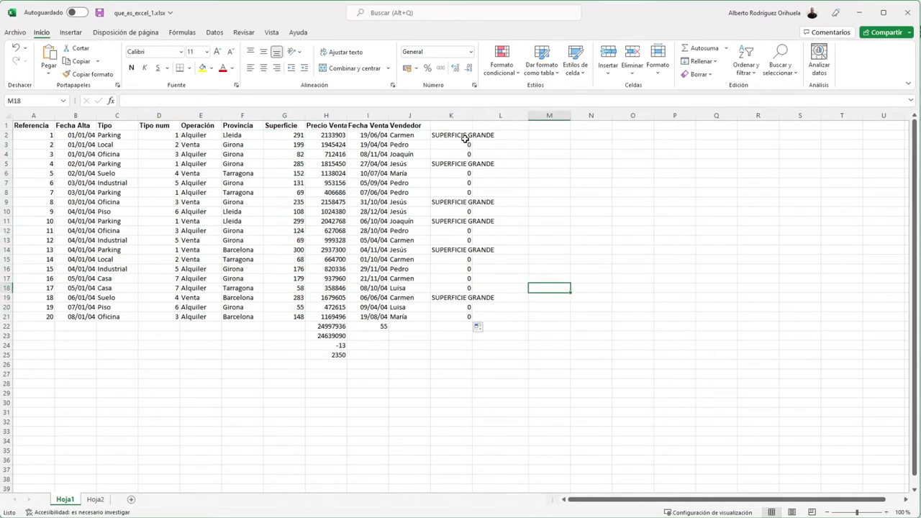
click(293, 136)
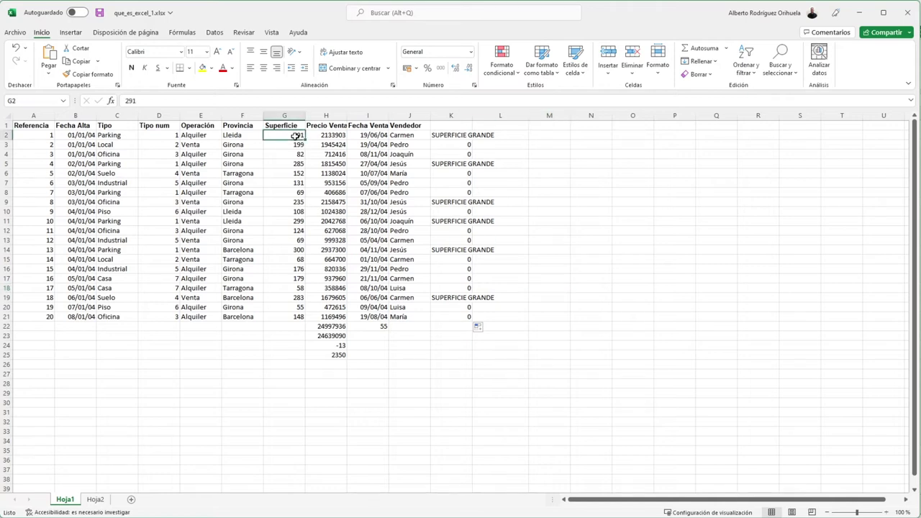
click(464, 136)
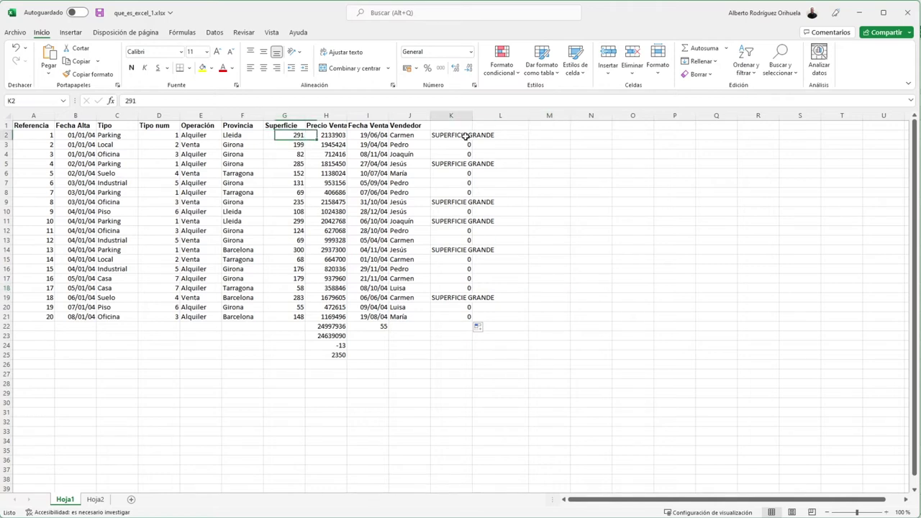
click(297, 145)
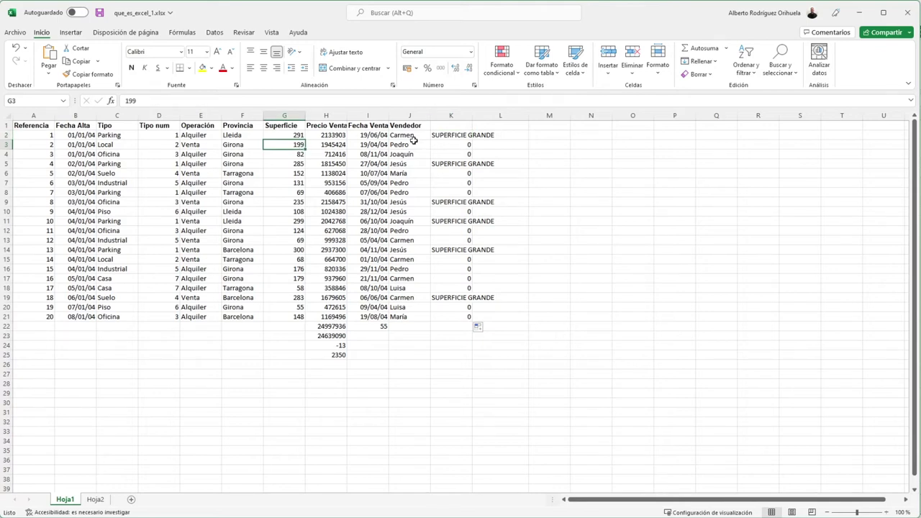
click(451, 145)
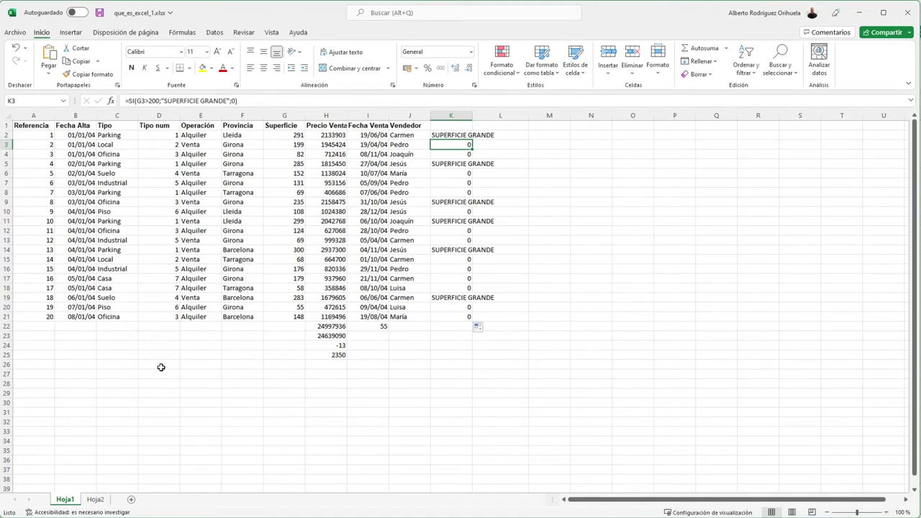
- Enter =CONTAR(G2:H21) in G27, counting 40 numeric cells
click(161, 365)
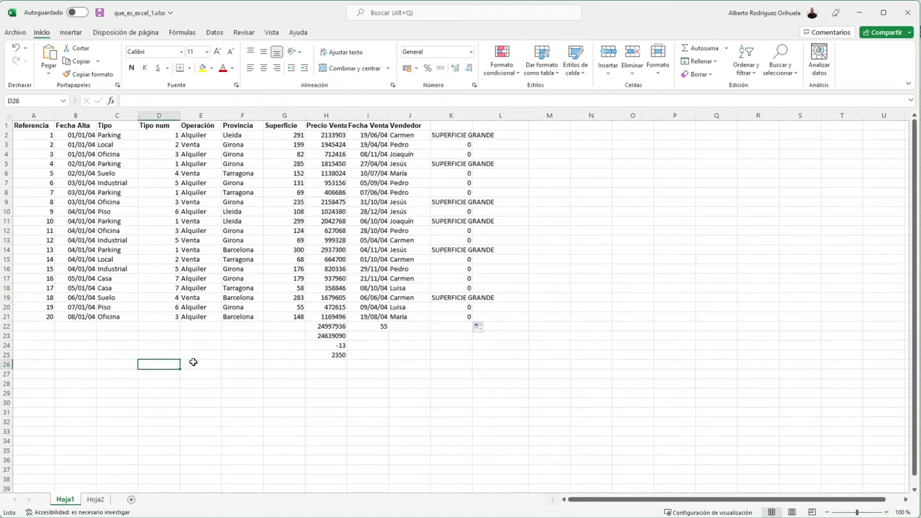
double_click(278, 373)
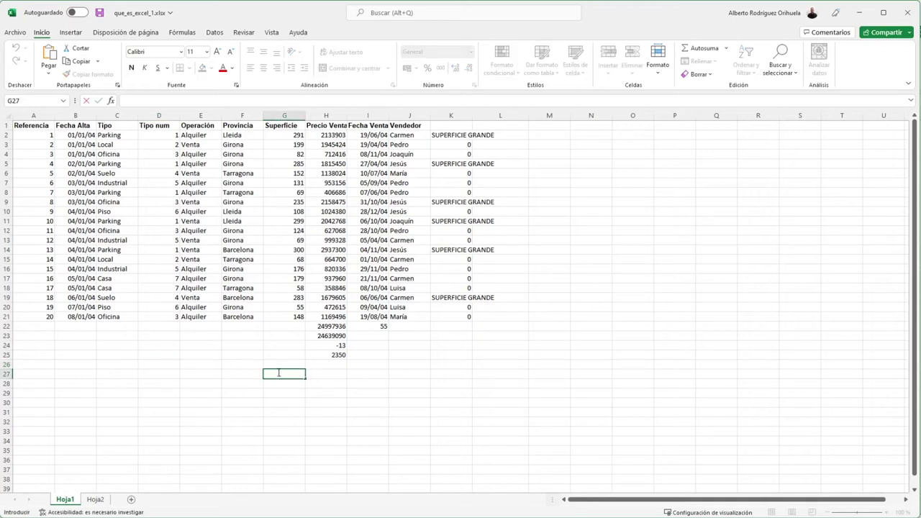
text(=con)
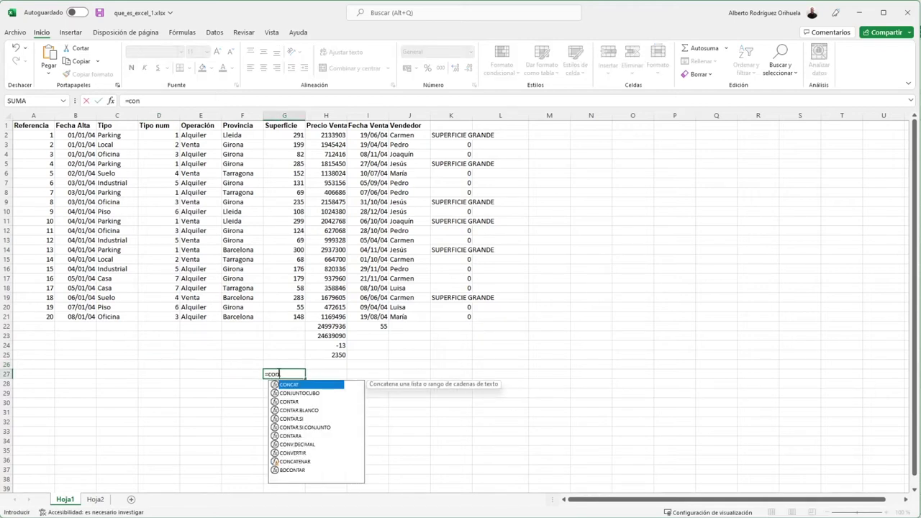
text(tar)
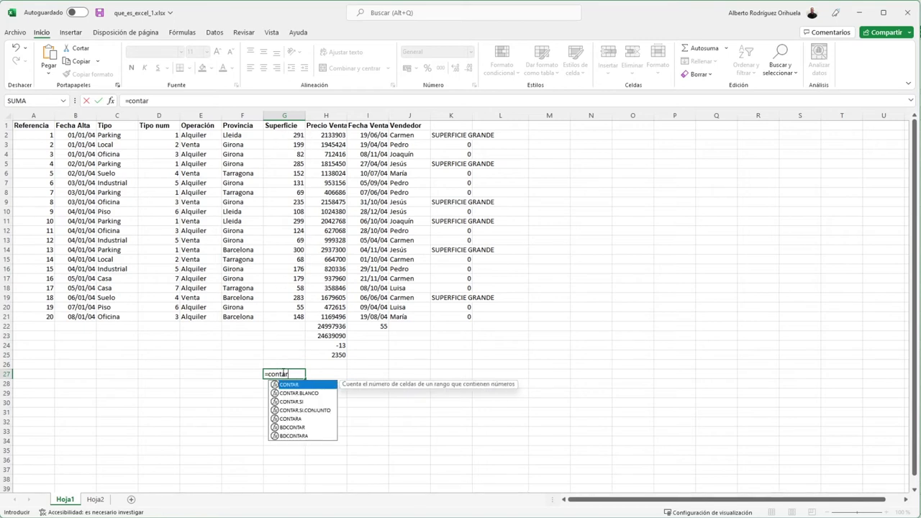
text(()
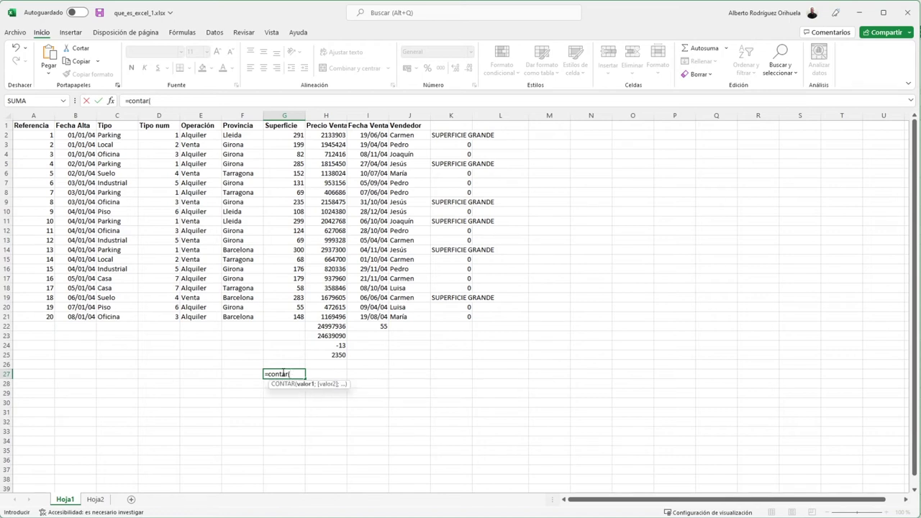
drag(292, 135, 321, 319)
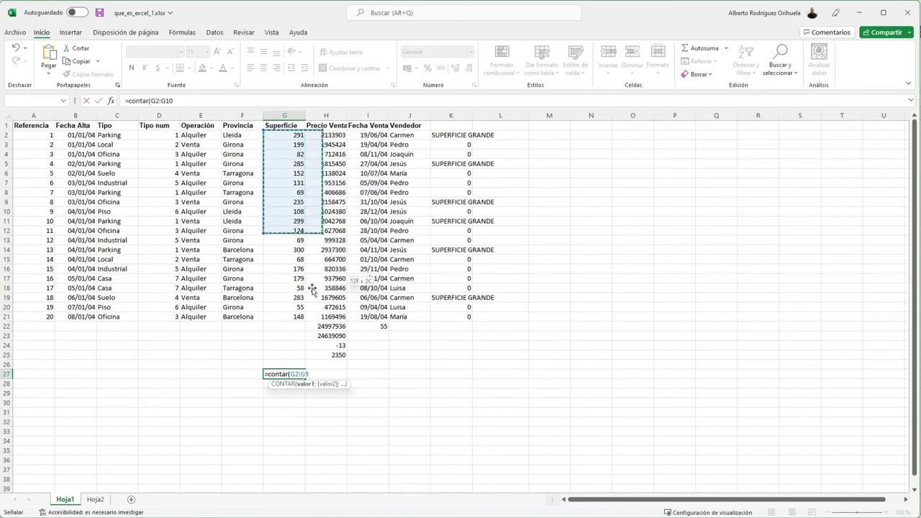
text())
key(Return)
- Select G2:H21 to confirm the status-bar count of 40 matches G27
click(290, 374)
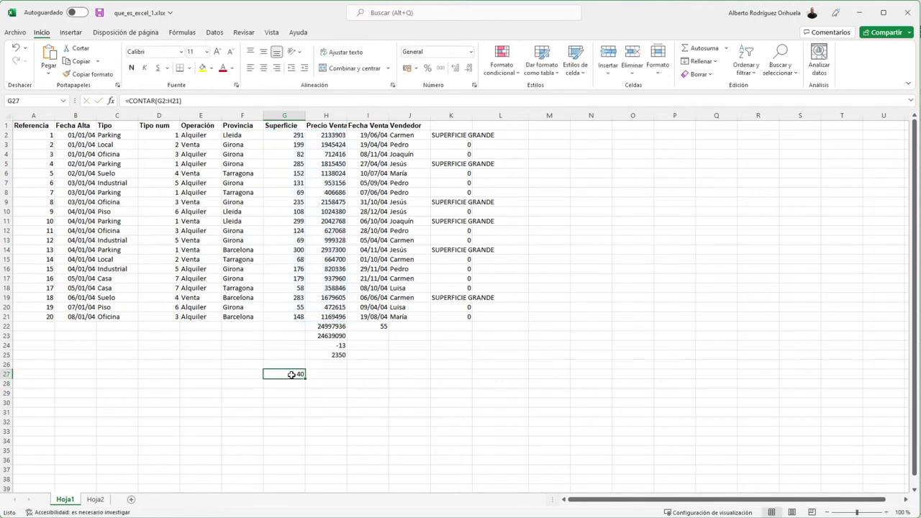
drag(281, 135, 333, 317)
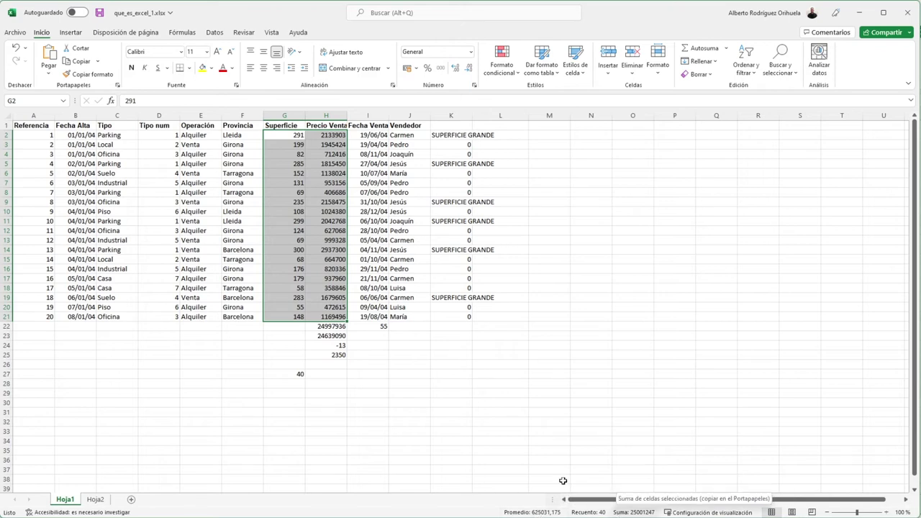
click(367, 364)
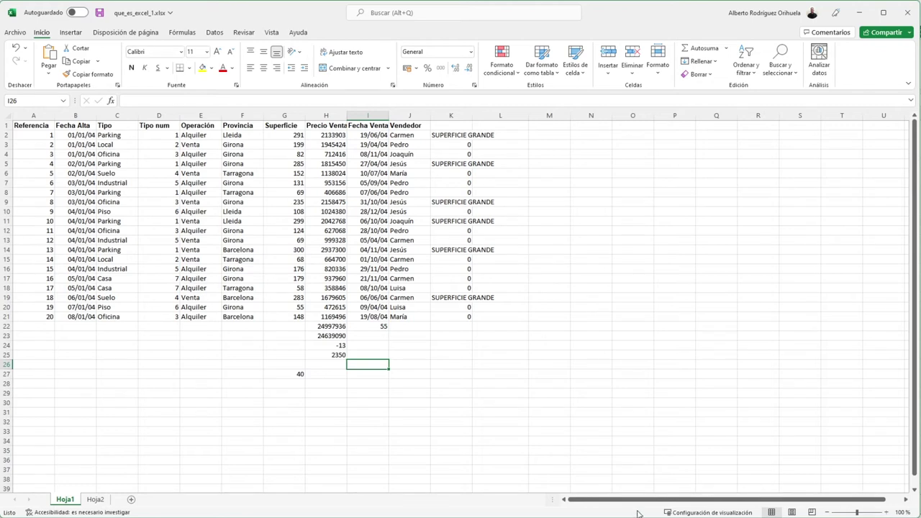
click(289, 374)
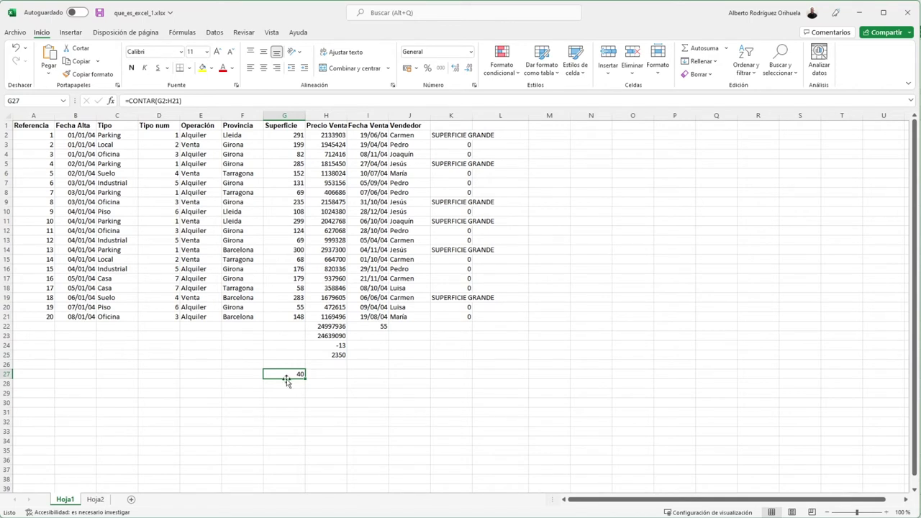
- Enter =AHORA() in G28 to show the current date and time, 01/09/2022 21:15
click(293, 384)
double_click(294, 383)
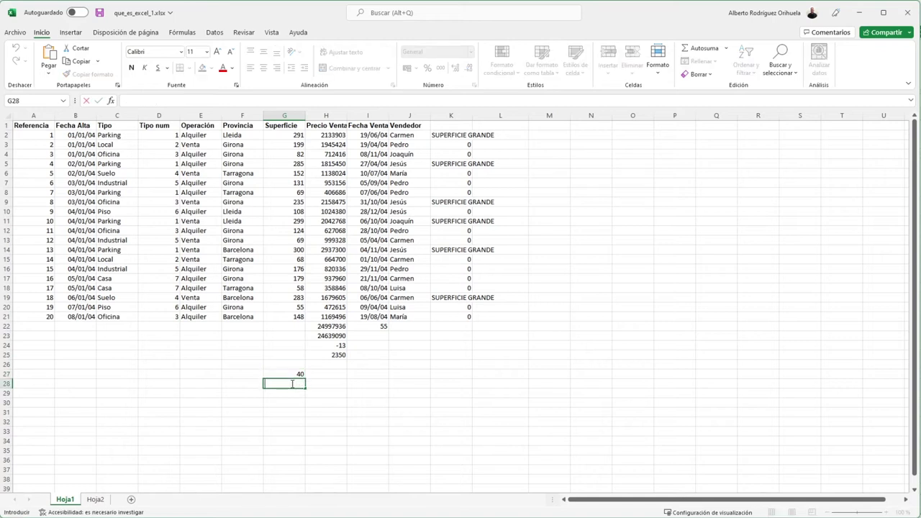
text(=)
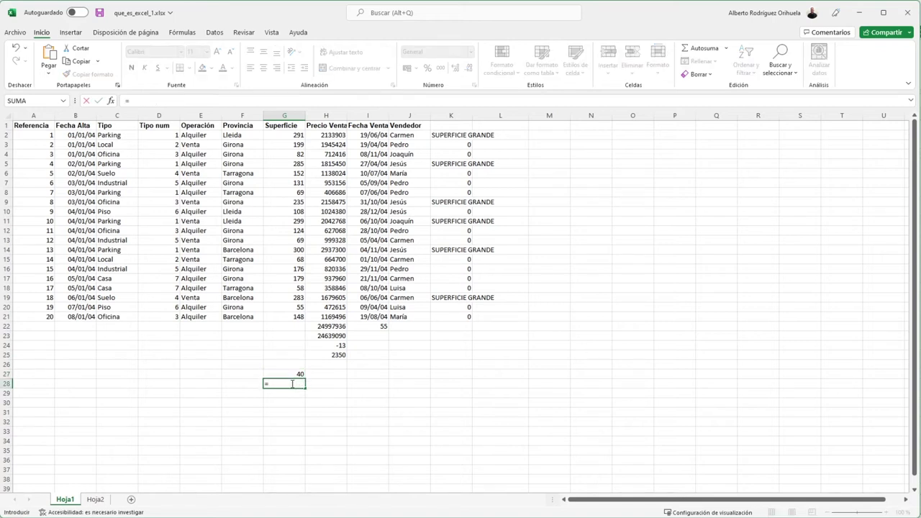
text(AHORA)
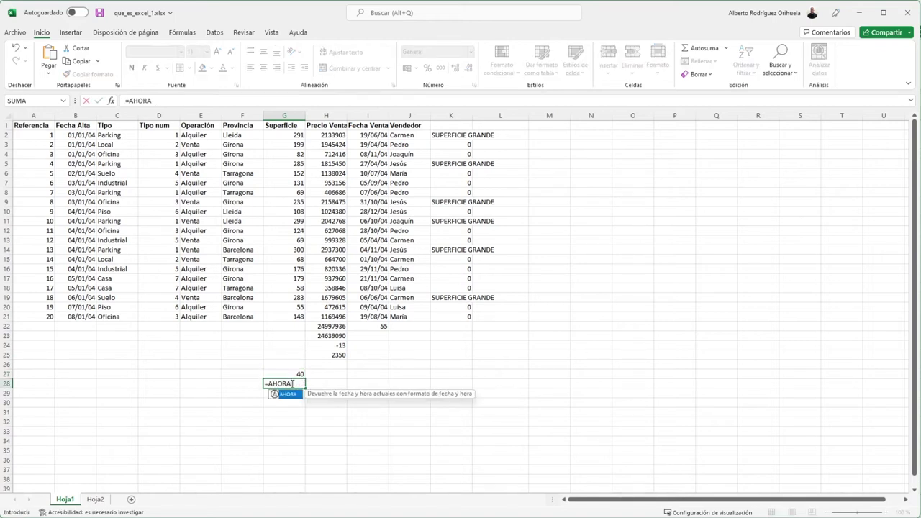
key(Return)
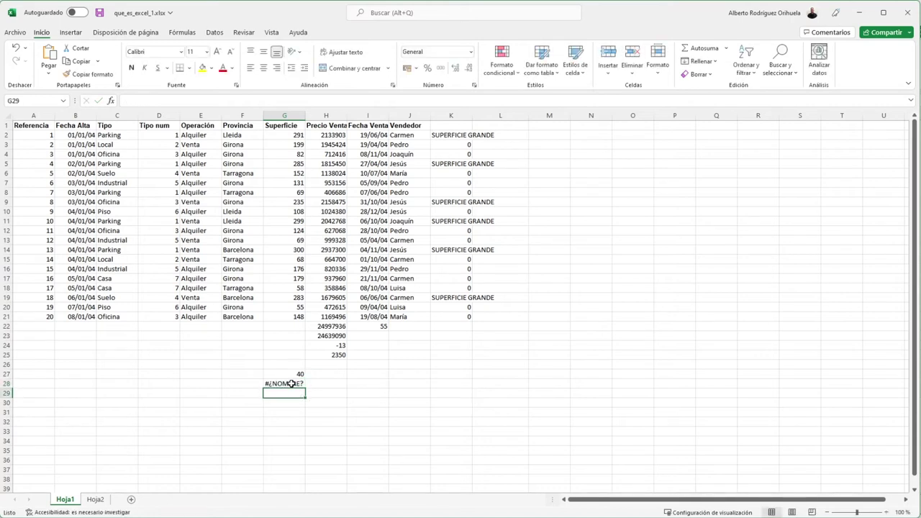
double_click(294, 383)
text(())
key(Return)
click(299, 384)
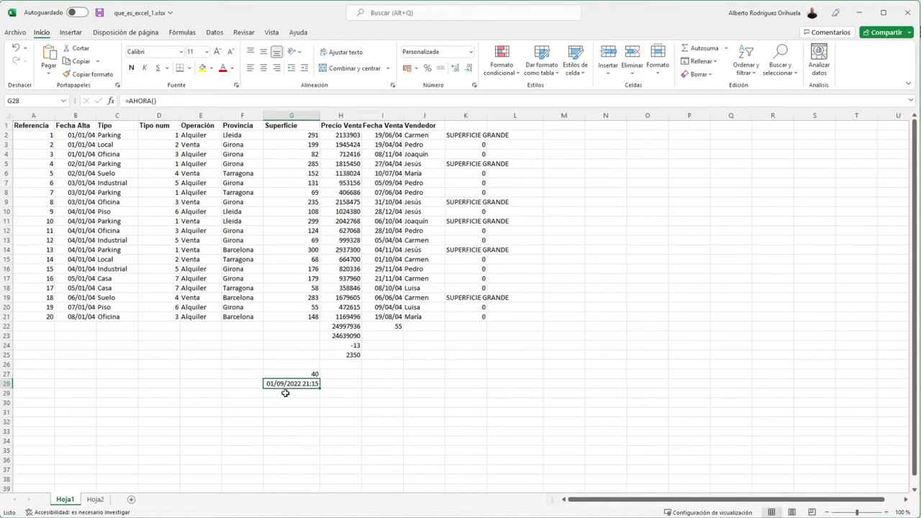
- Enter =ALEATORIO.ENTRE(0;1000) in G29 for a random whole number
double_click(285, 393)
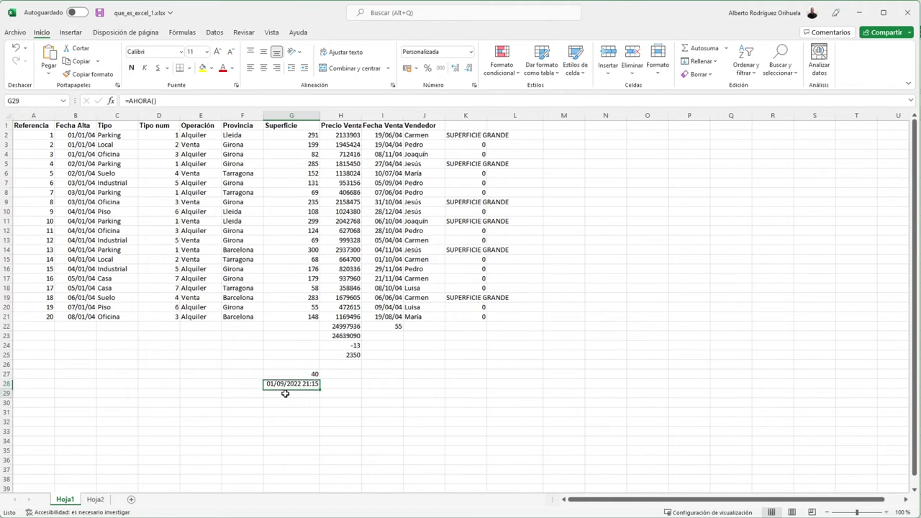
text(=aleatorio)
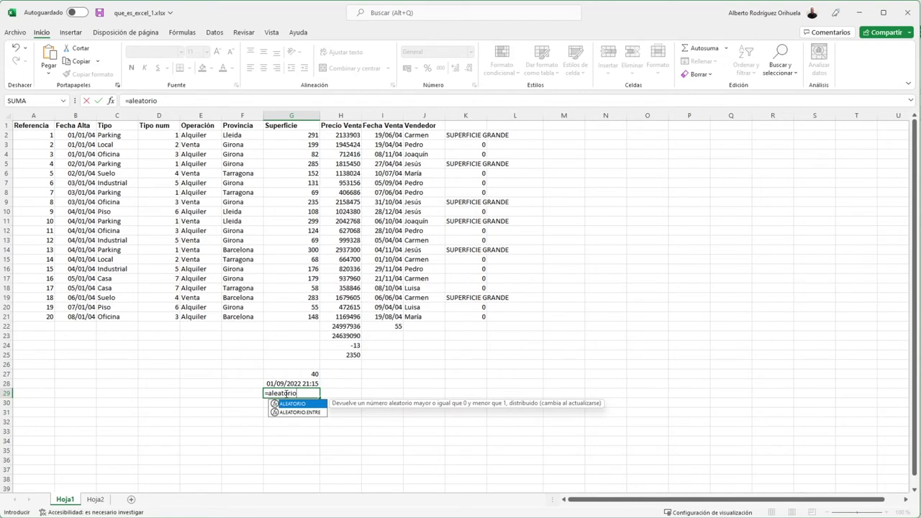
key(Down)
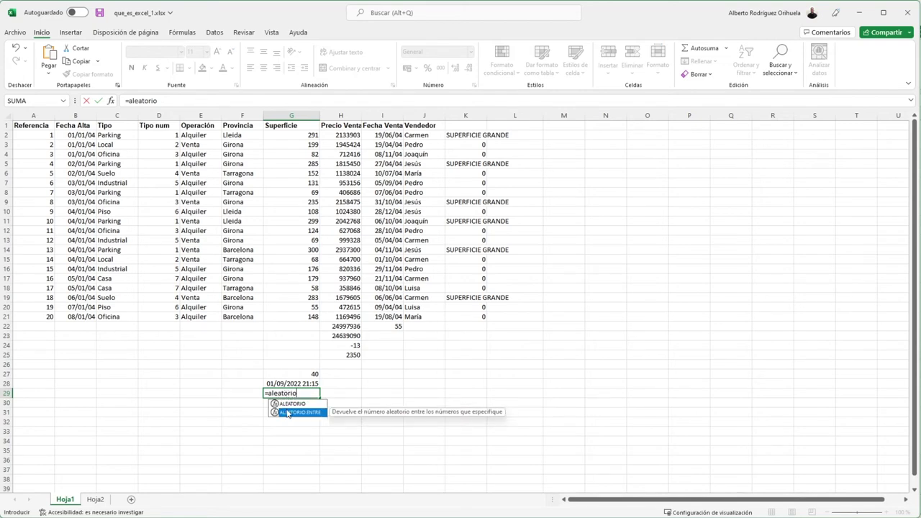
double_click(287, 412)
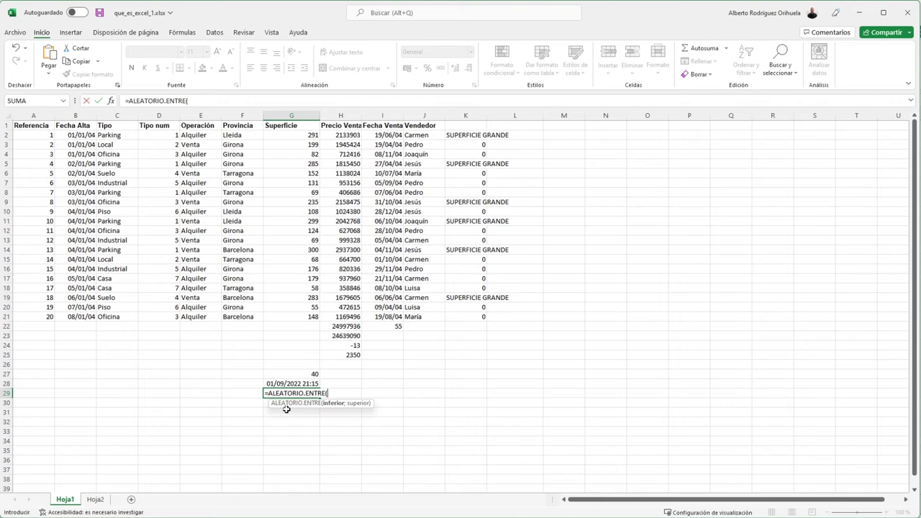
text(0;1)
text(000)
key(Return)
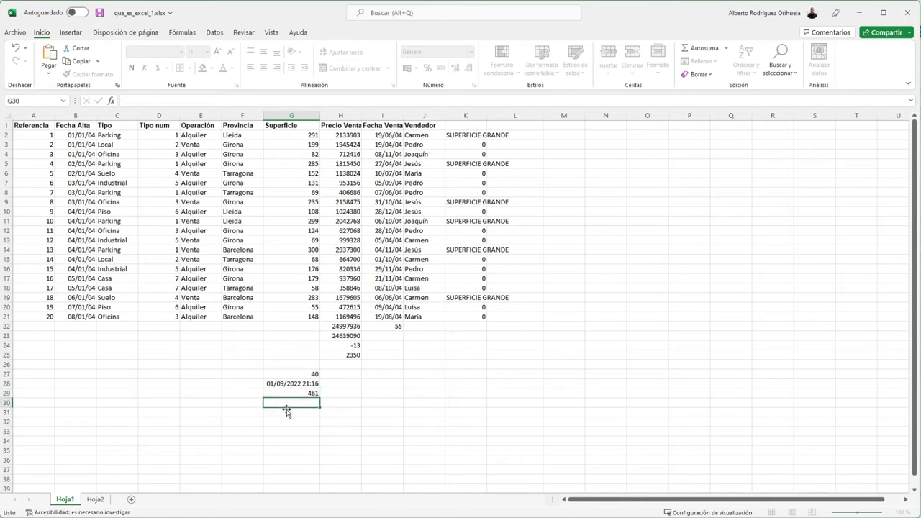
- Fill the random-number formula from G29 across to K29
click(301, 392)
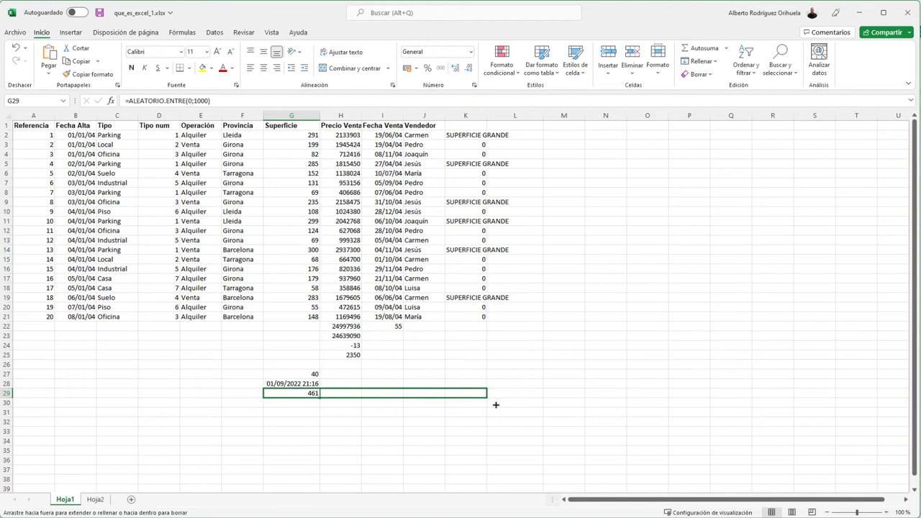
drag(318, 397, 482, 398)
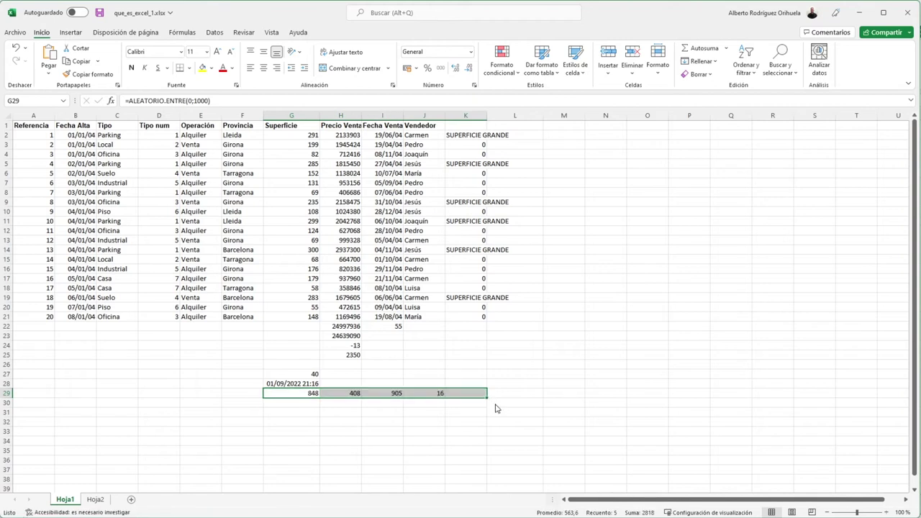
click(412, 412)
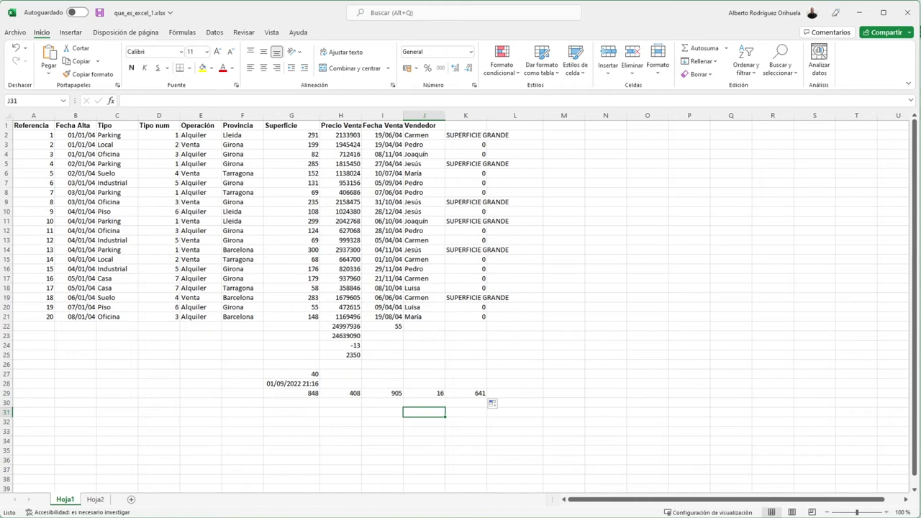
- Enter =CONCAT(F2;E2) in B31, joining province and operation into LleidaAlquiler
click(85, 412)
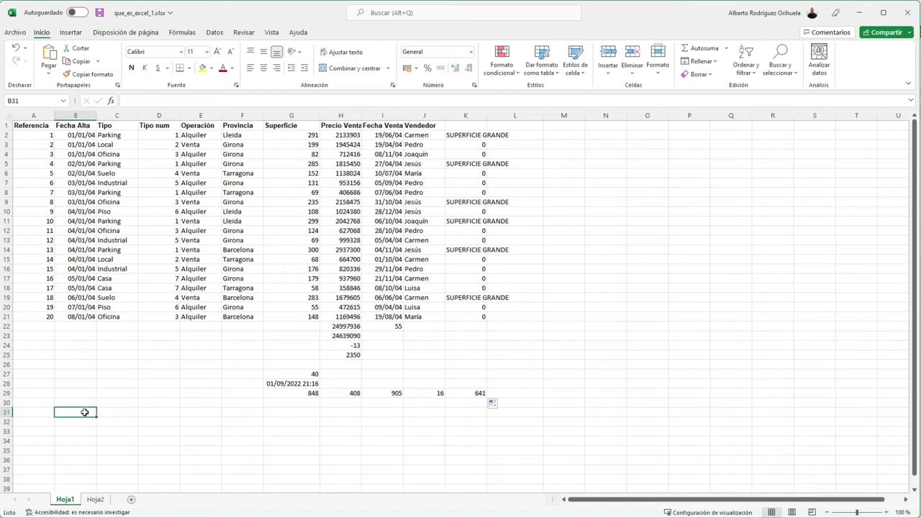
text(=concat)
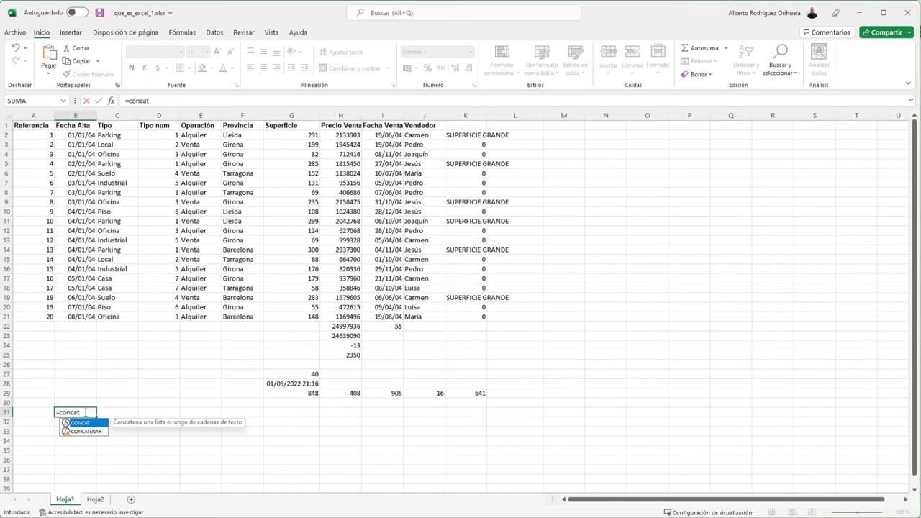
text(()
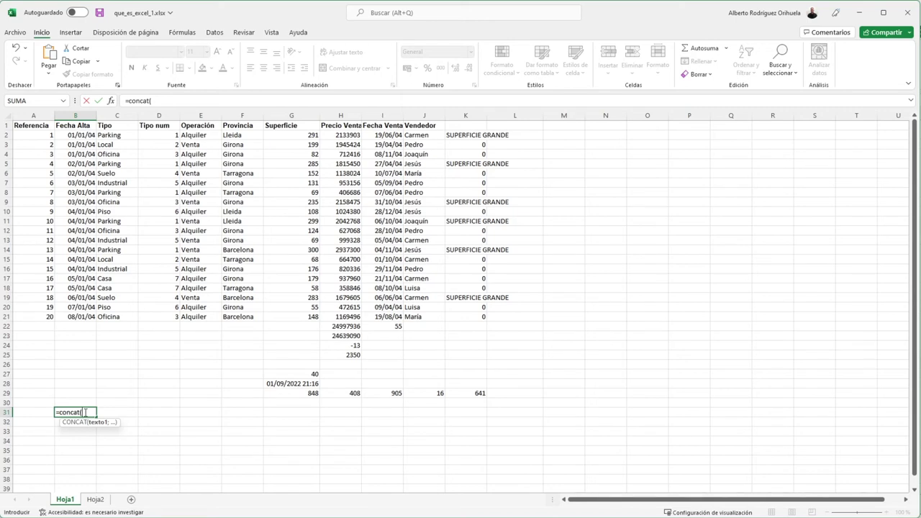
click(231, 135)
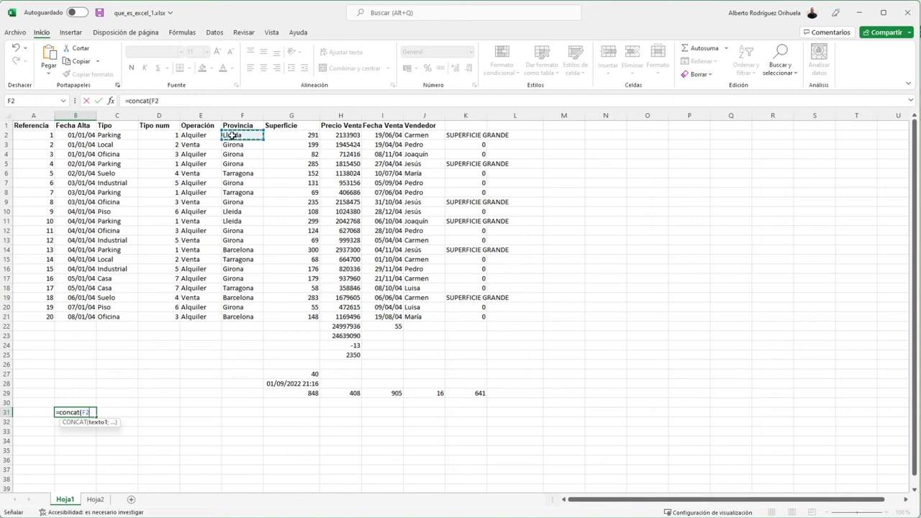
text(;)
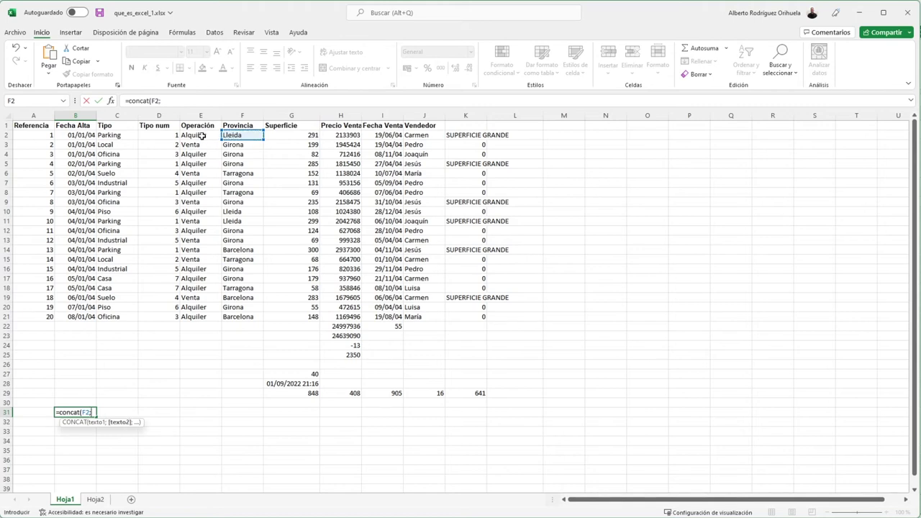
click(203, 135)
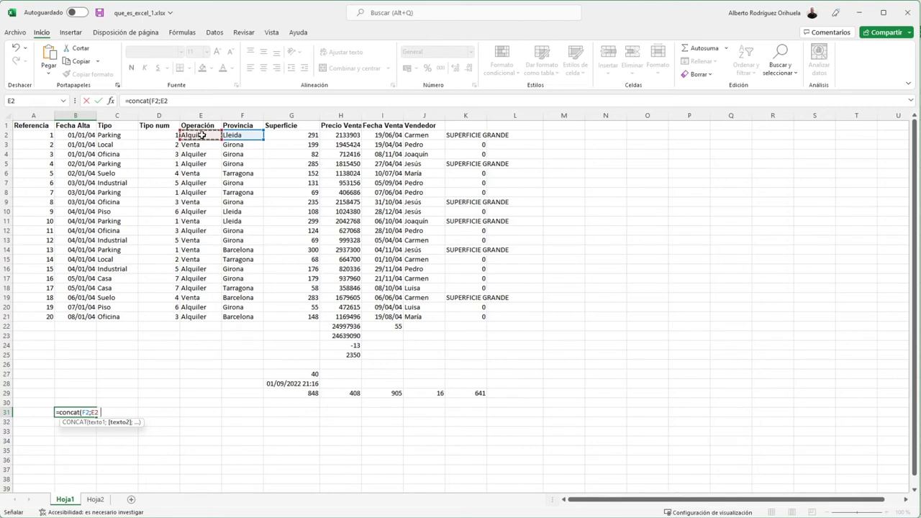
key(Return)
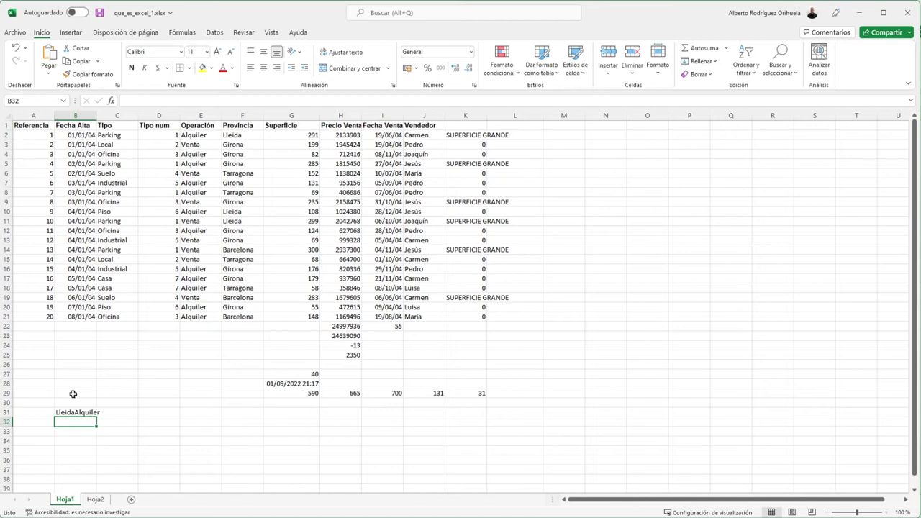
- Change B31's formula to =CONCAT(F2;" - ";E2) so it shows Lleida - Alquiler
click(73, 412)
double_click(73, 412)
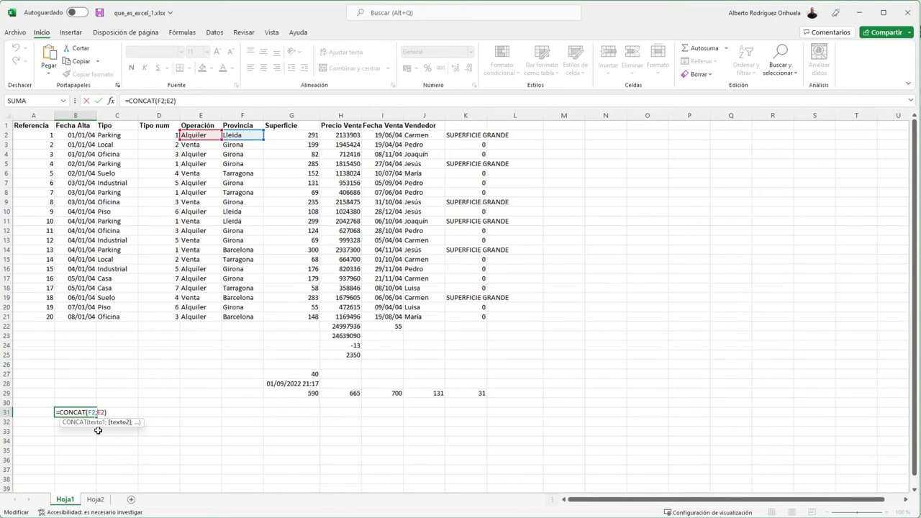
text(")
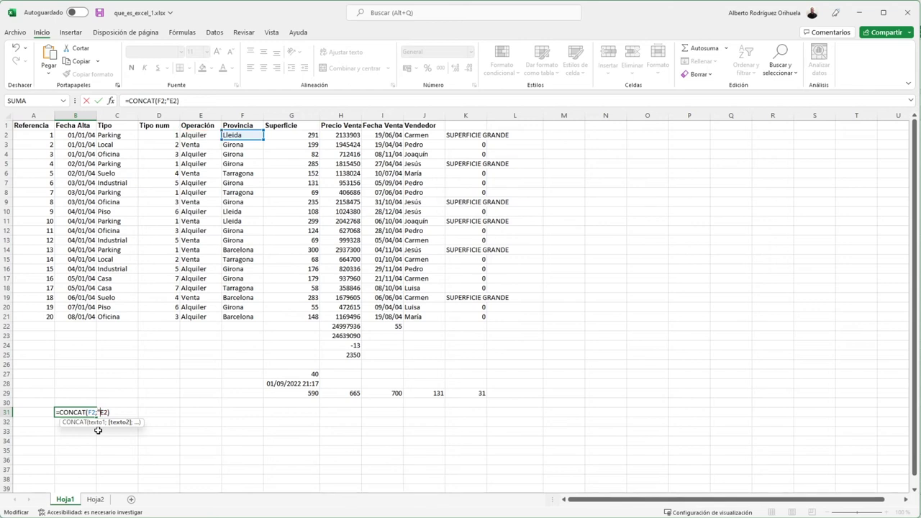
text( - ")
text(;)
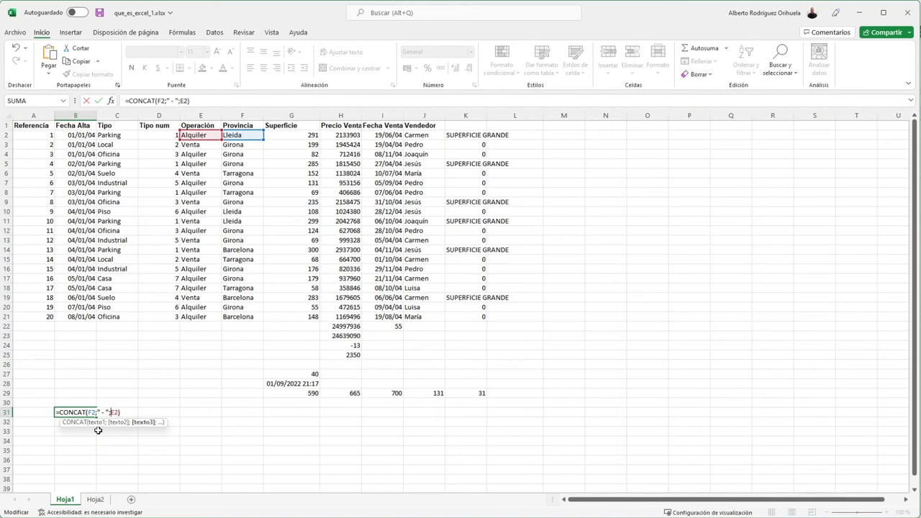
key(ctrl+Return)
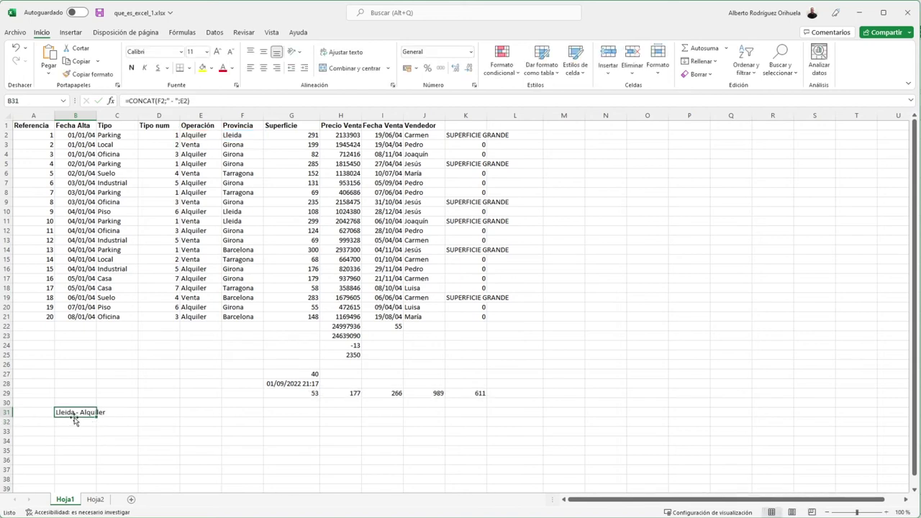
click(101, 415)
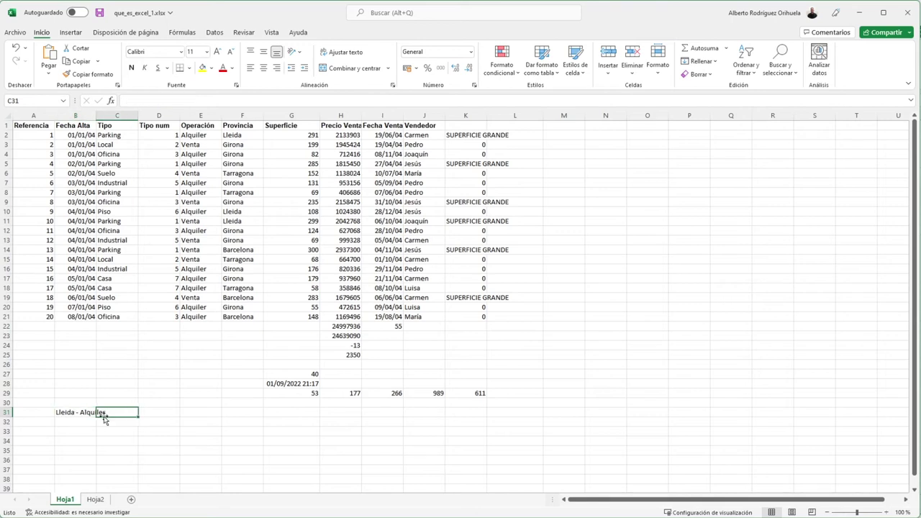
click(68, 412)
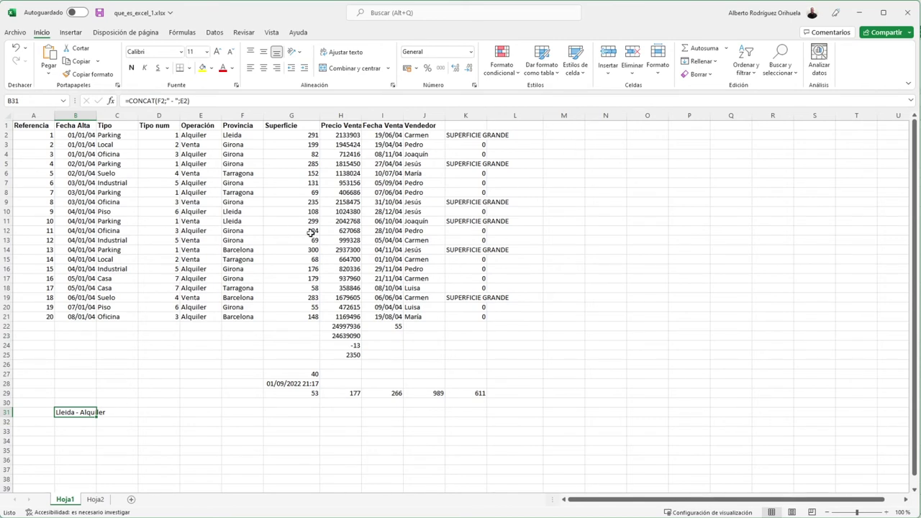
- Type the headings nombre, apellido 1 and apellido2 into cells M1, N1 and O1
click(554, 130)
text(nombre)
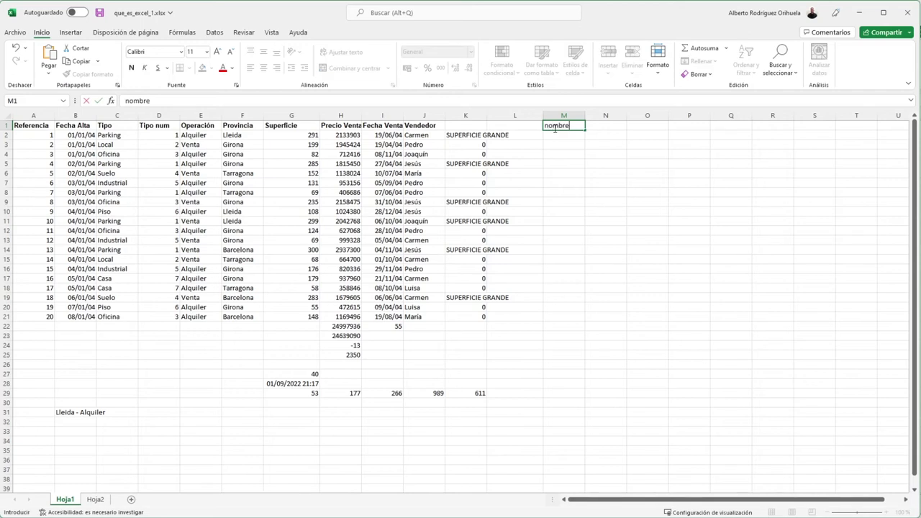
key(Tab)
text(apellido)
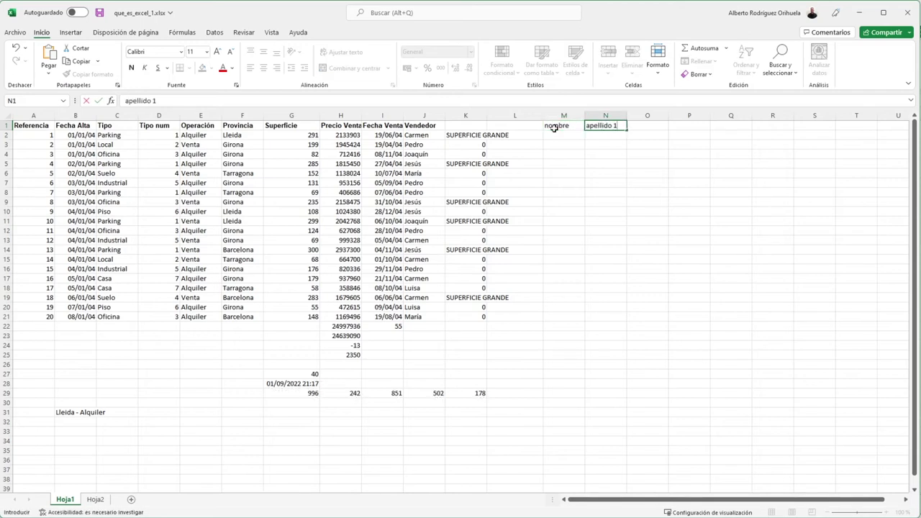
key(Tab)
text(apellid)
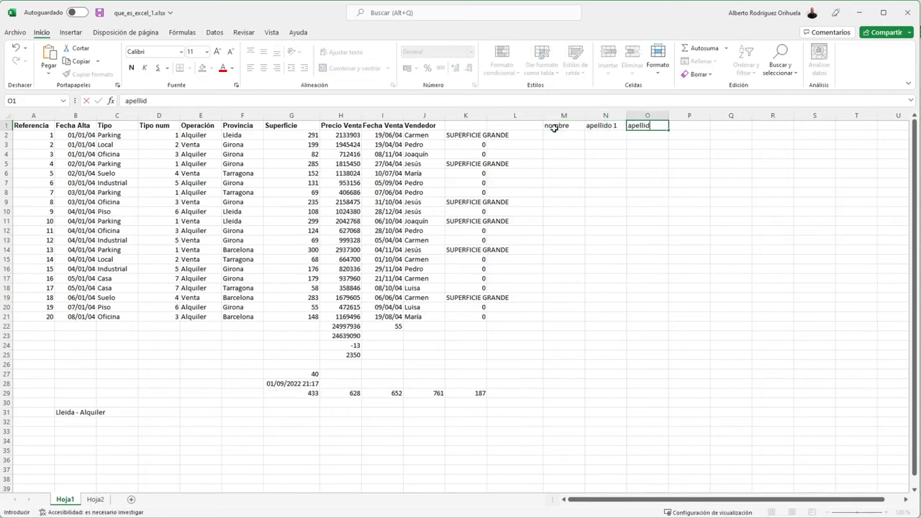
text(o2)
- Enter =CONCAT(M1;N1;O1) in P1 to join the three headings
click(686, 126)
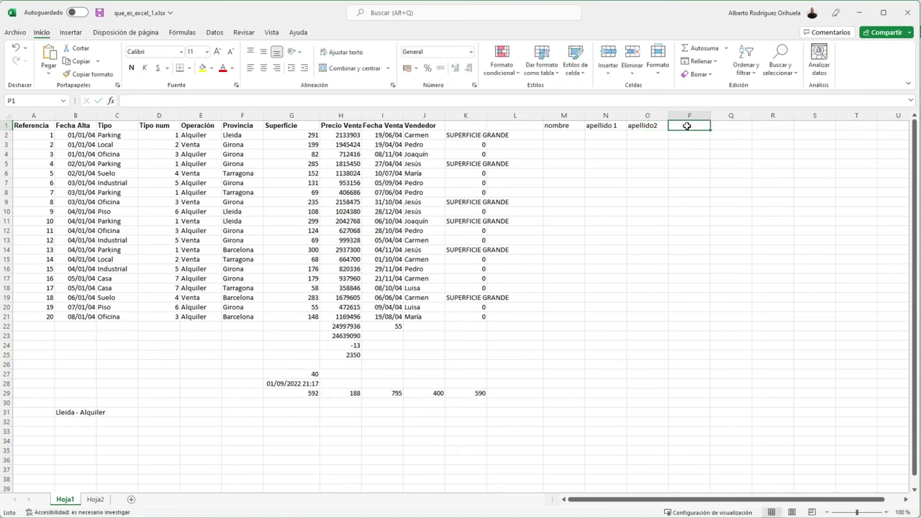
text(=con)
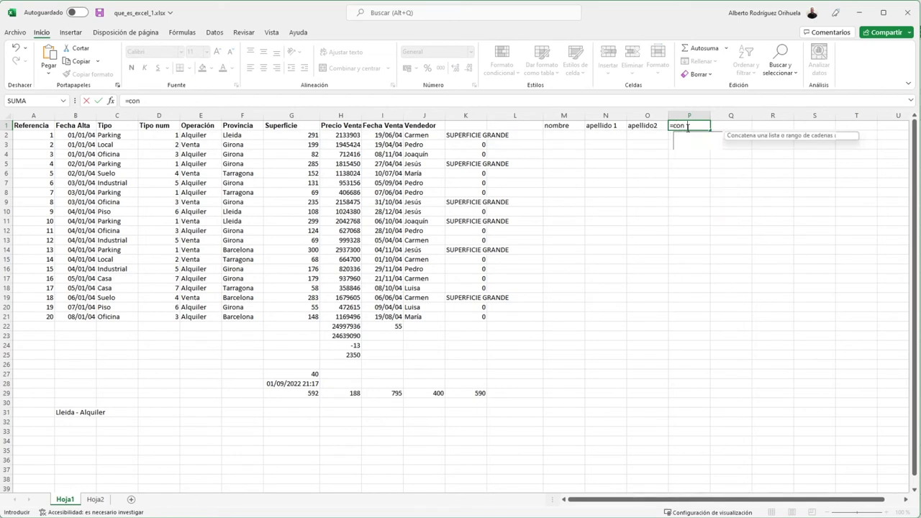
text(cat)
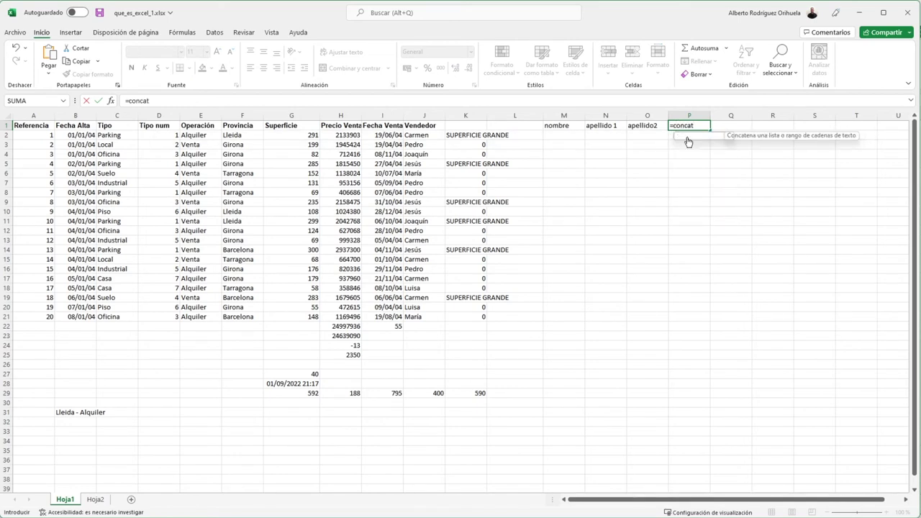
double_click(690, 136)
click(577, 126)
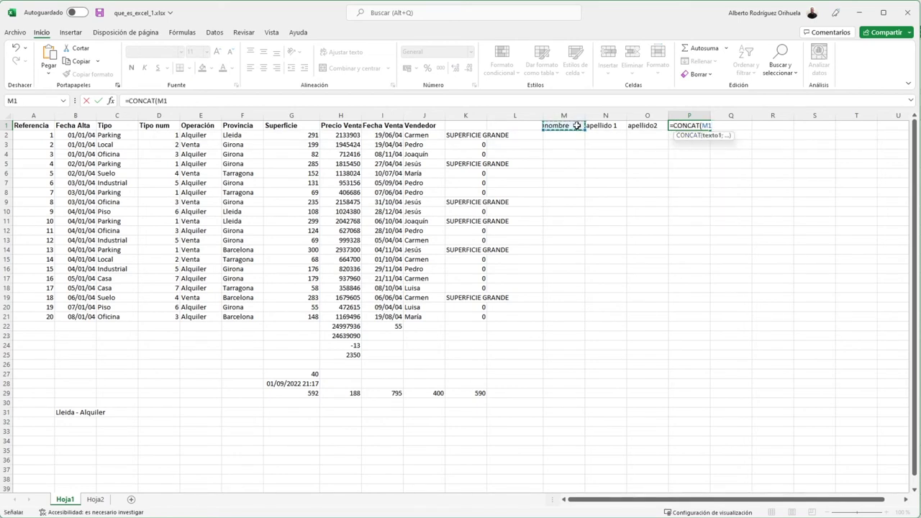
text(;)
click(604, 130)
text(;)
click(634, 127)
text())
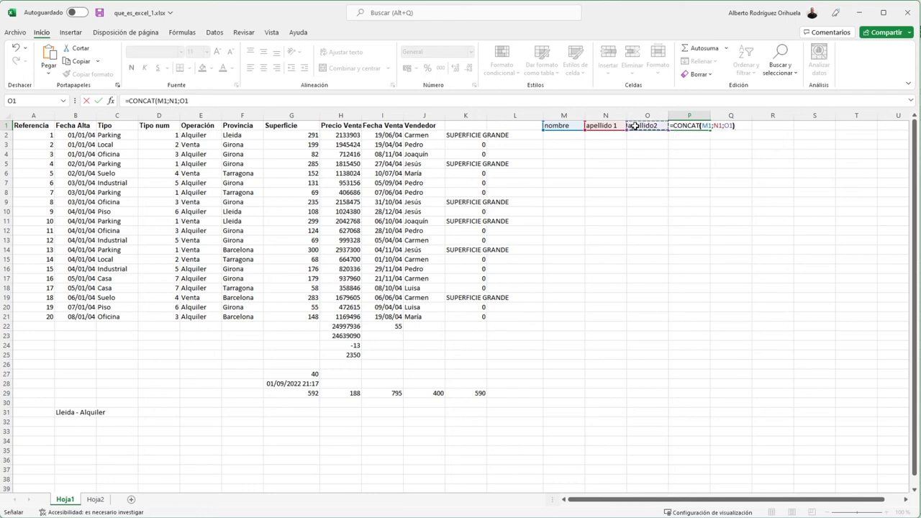
key(Return)
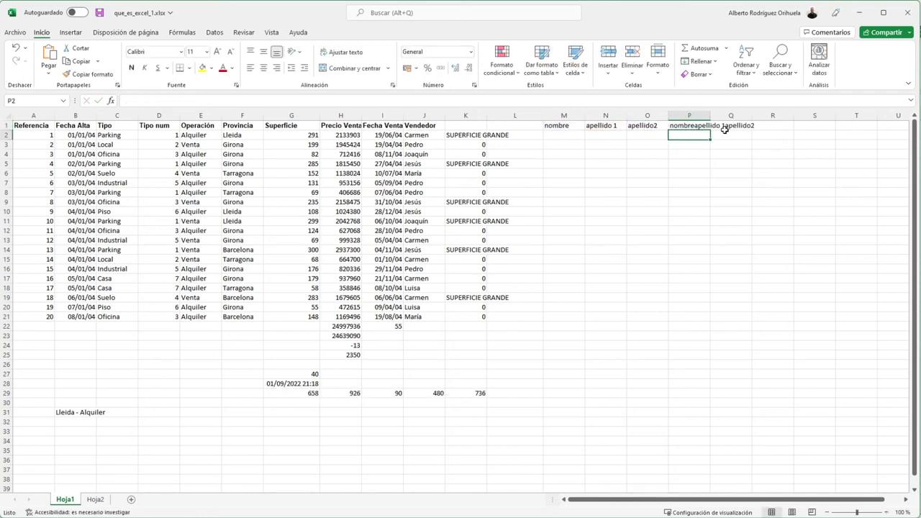
- Rename the N1 heading from apellido 1 to apellido1
double_click(616, 127)
key(BackSpace)
key(Return)
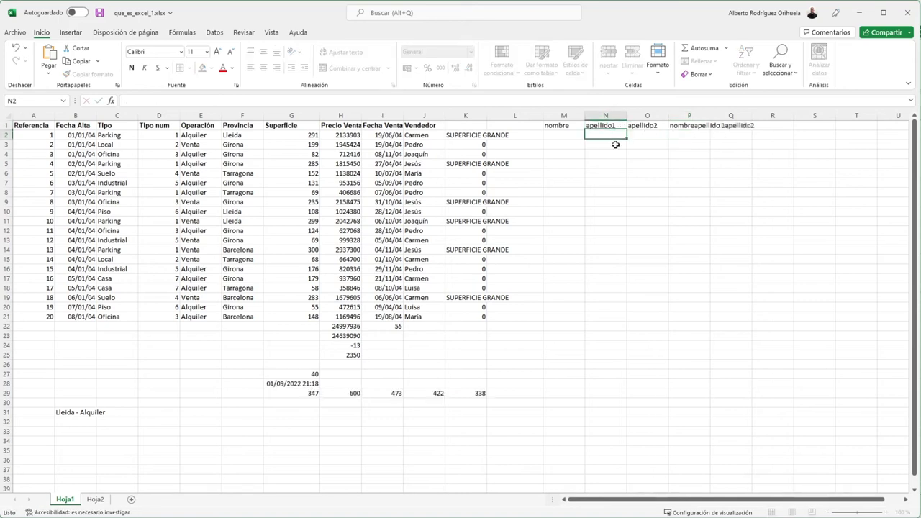
- Change P1 to =CONCAT(M1;" ";N1;" ";O1) so it reads nombre apellido1 apellido2
double_click(689, 126)
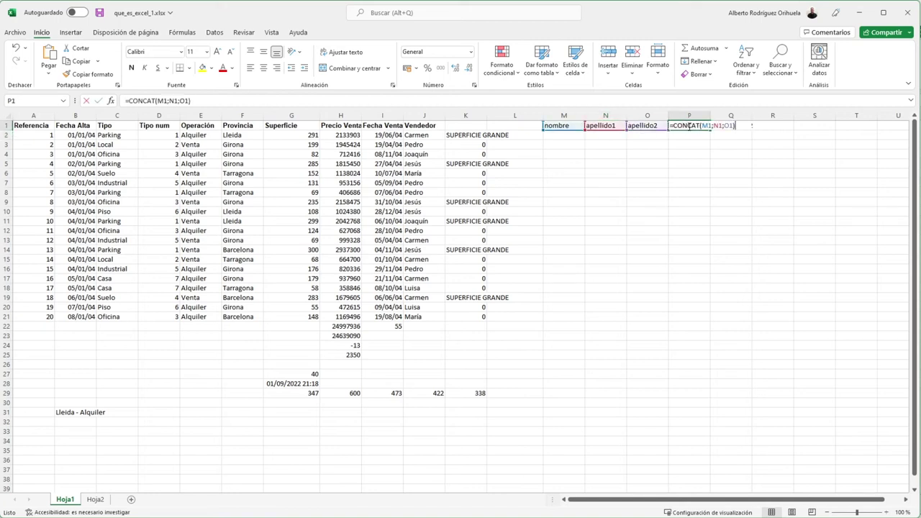
click(710, 127)
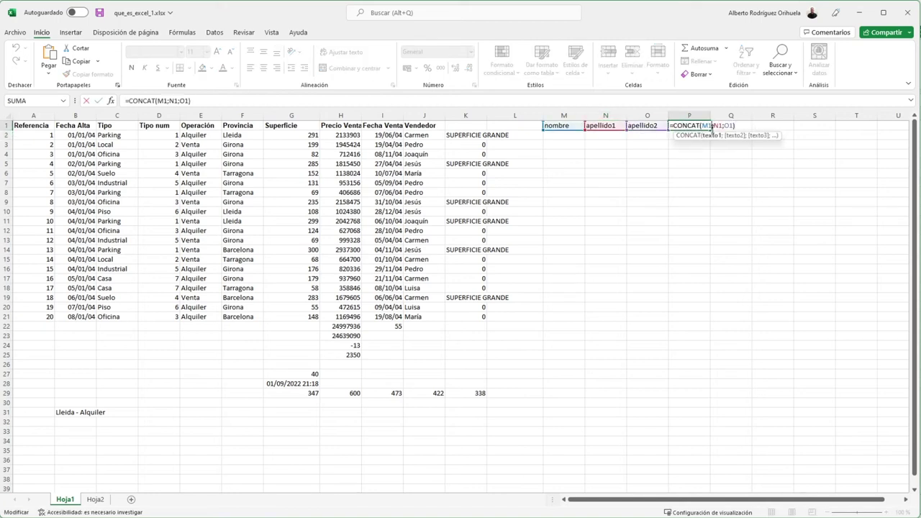
text(;)
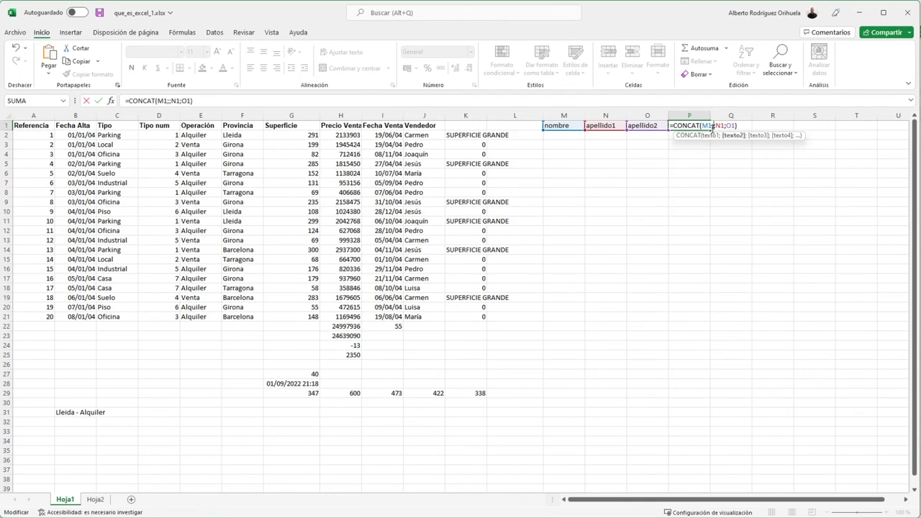
text(" ")
click(733, 126)
text(")
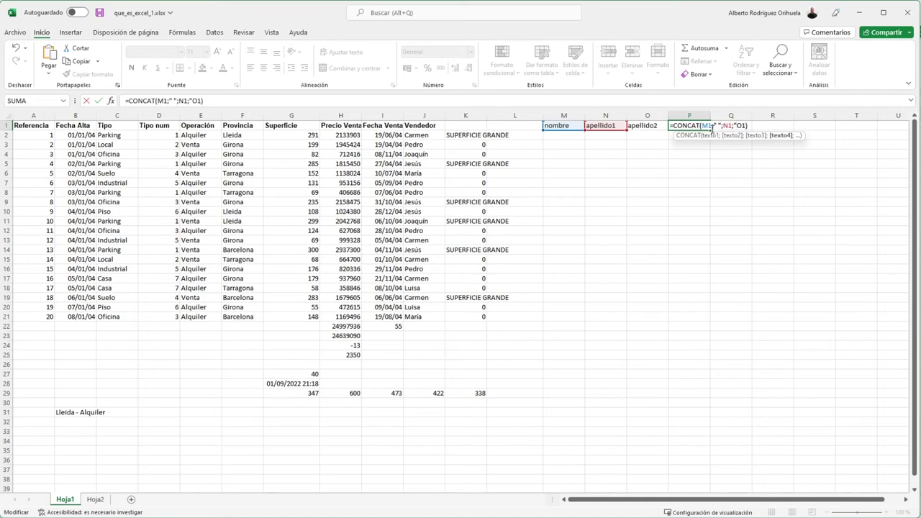
text( ")
text(;)
key(Return)
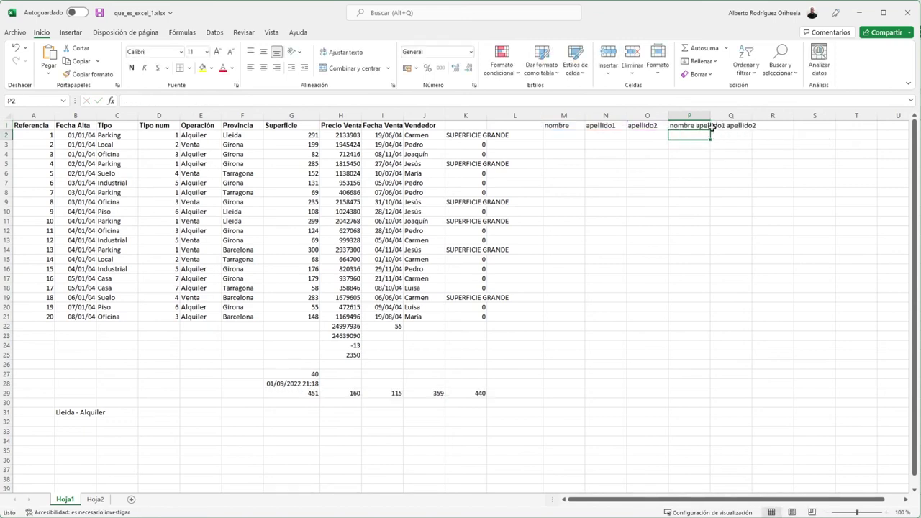
- Fill the P1 formula down to P24, then select the empty cells M2:O25
click(671, 125)
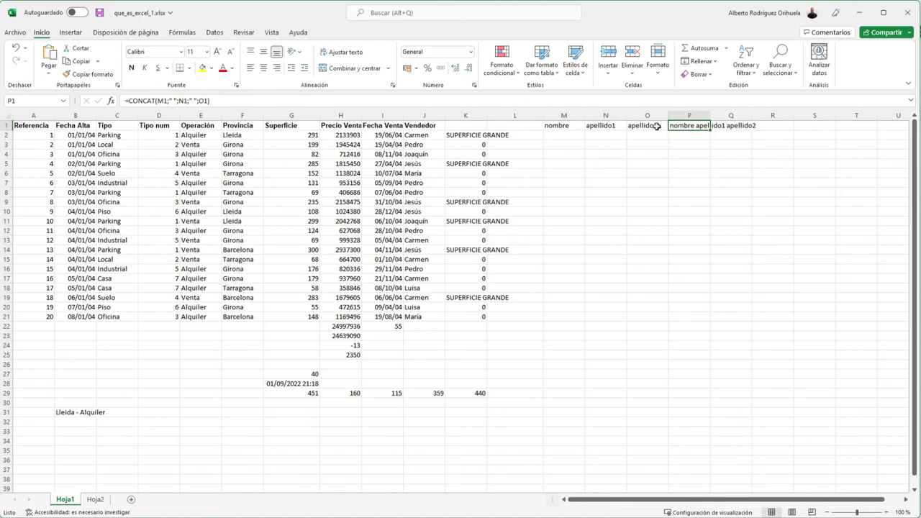
drag(710, 131, 710, 350)
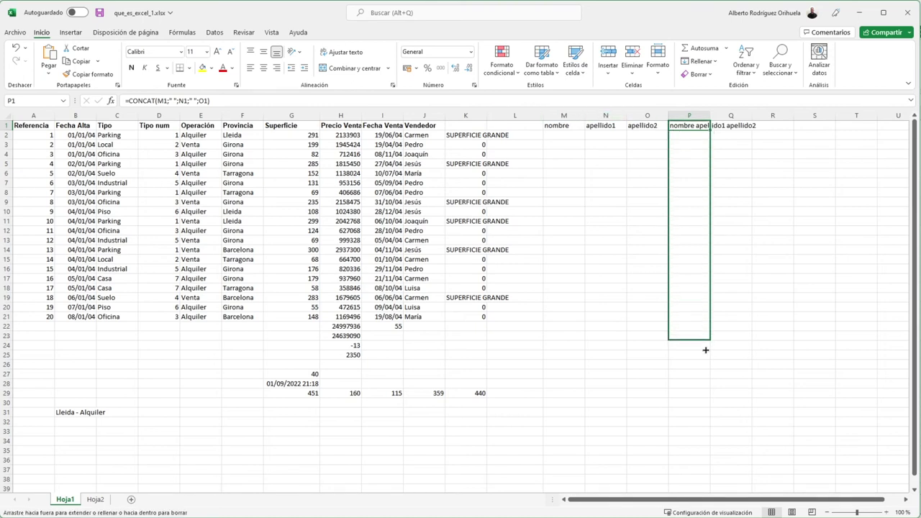
mouse_move(568, 136)
mouse_down()
mouse_move(623, 346)
mouse_move(666, 365)
mouse_up()
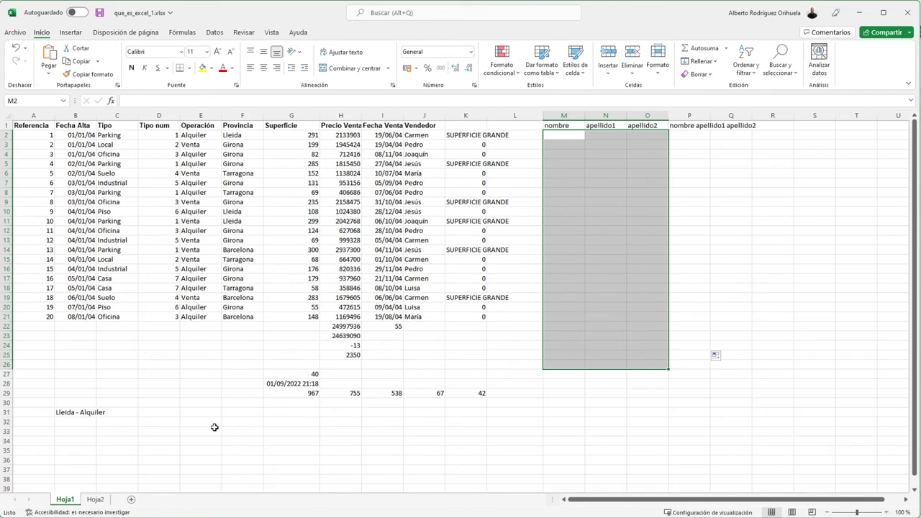
- Check and recommit the H25 formula, which returns 2136,363636
click(349, 415)
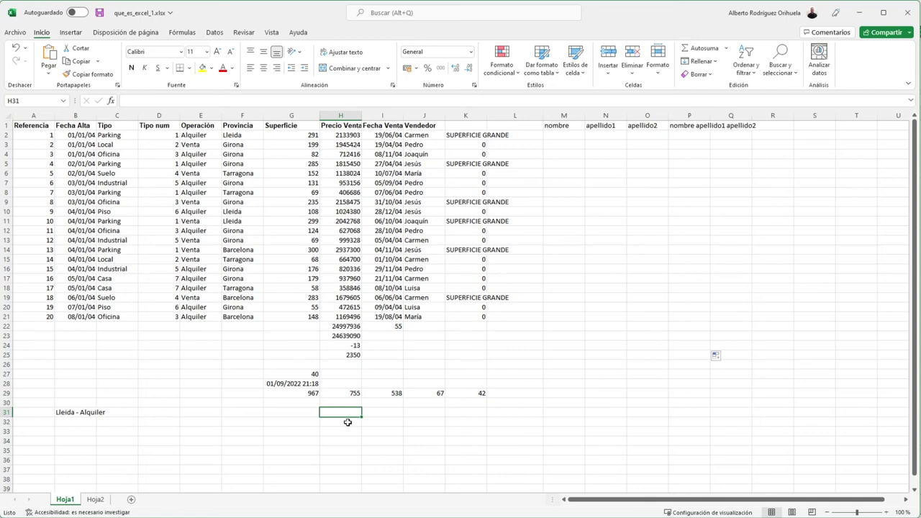
click(351, 353)
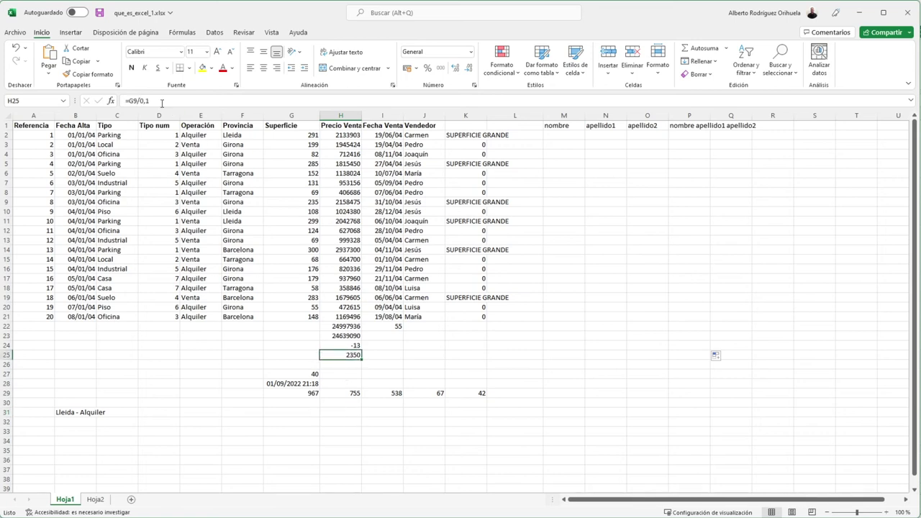
click(162, 102)
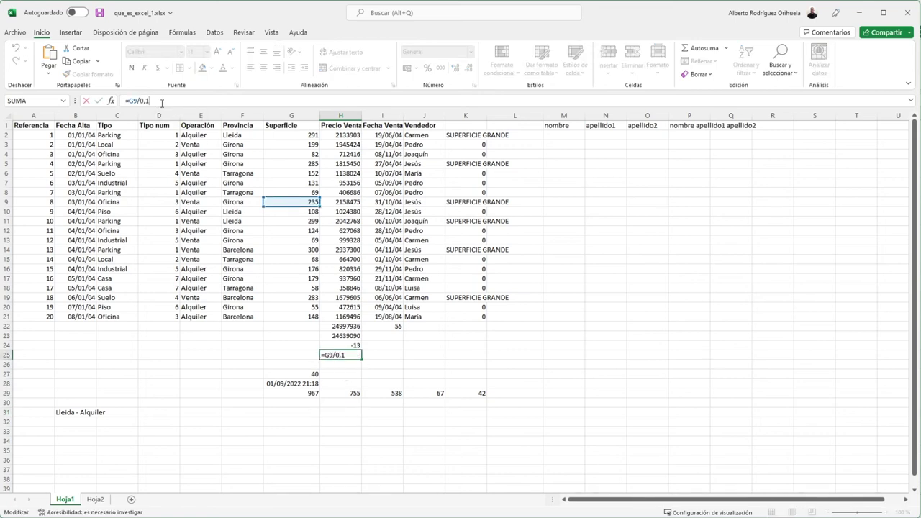
text(1)
key(Return)
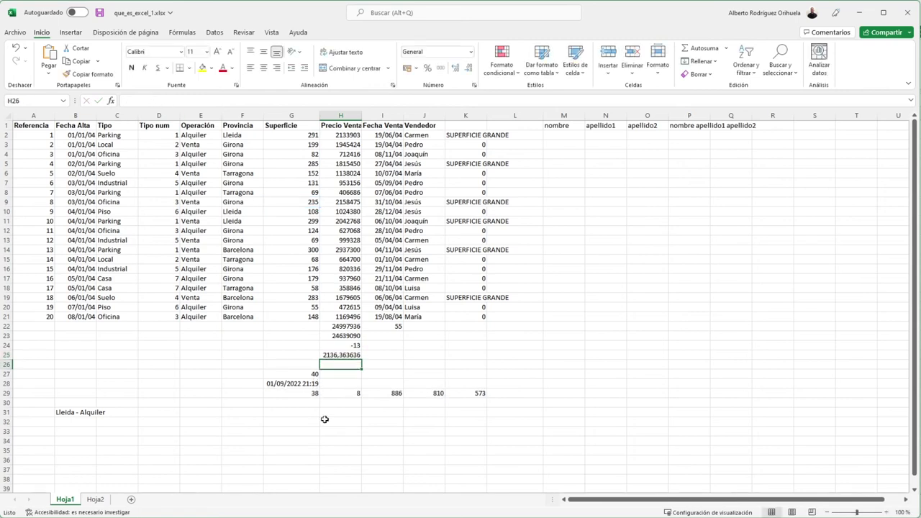
- Enter =REDONDEAR(H25;0) in H31 to round H25 to zero decimals
double_click(343, 411)
text(=)
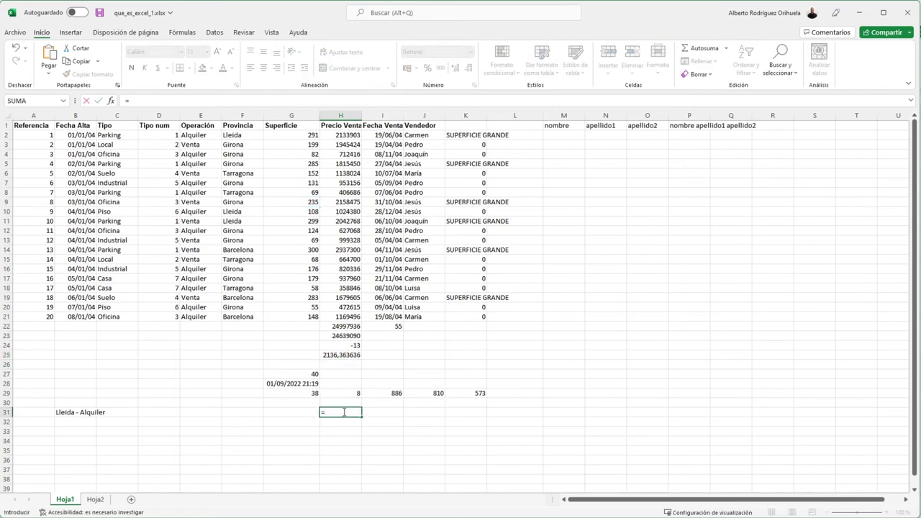
text(redondea)
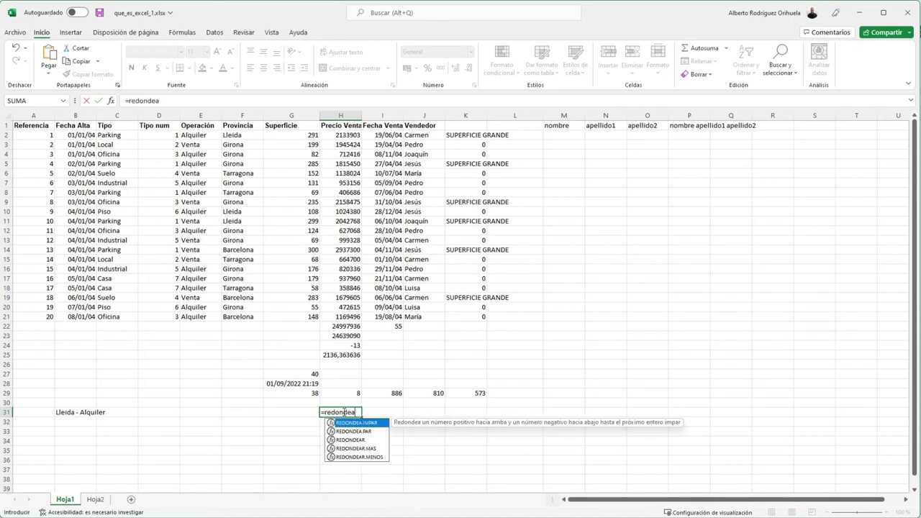
double_click(351, 440)
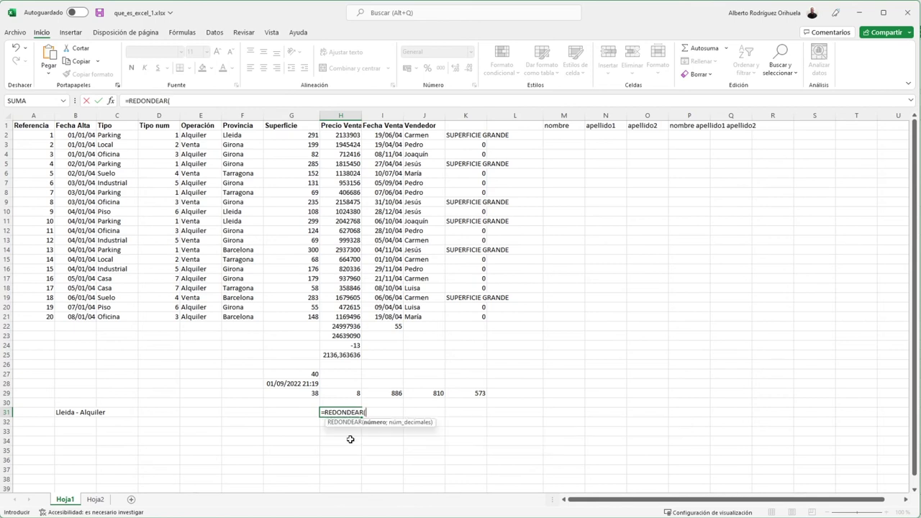
click(348, 355)
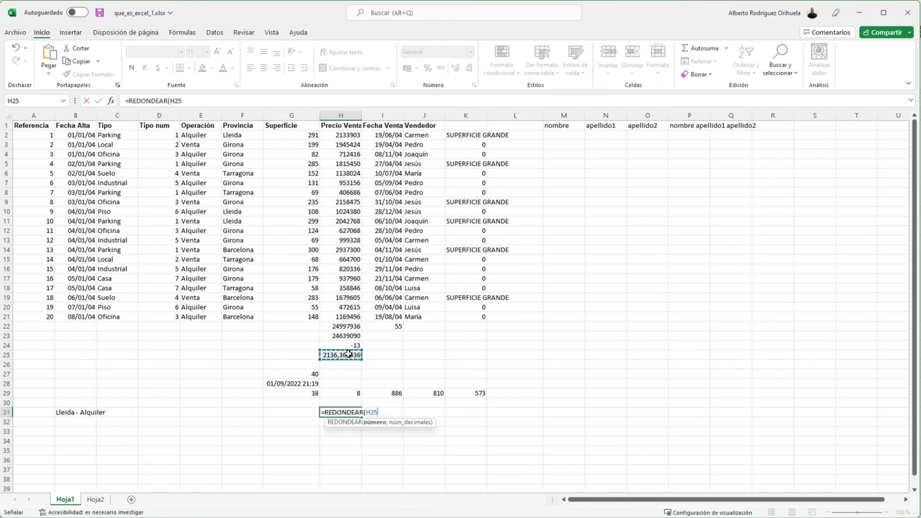
text())
key(Return)
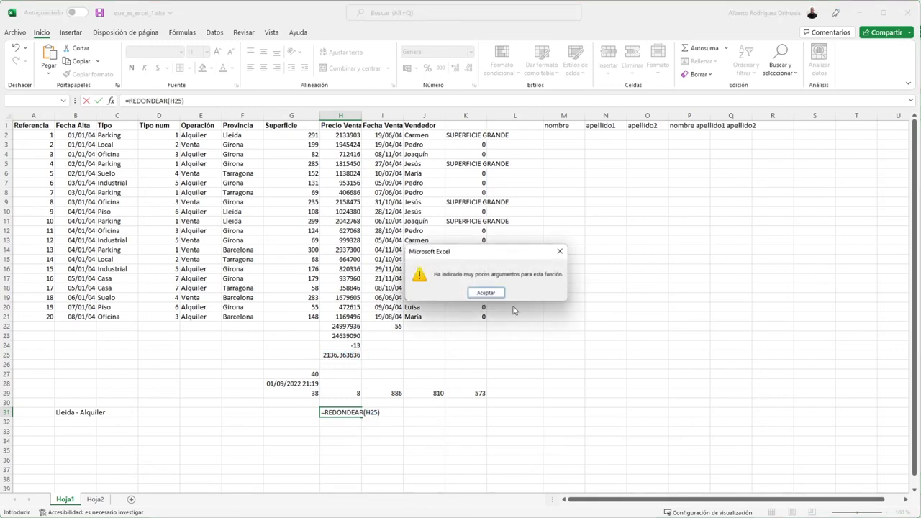
click(493, 294)
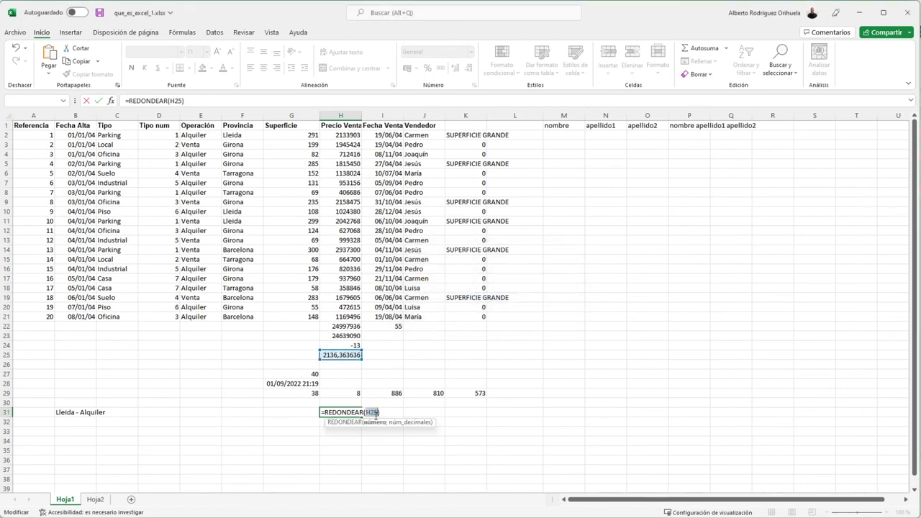
click(375, 415)
text(;0)
key(Return)
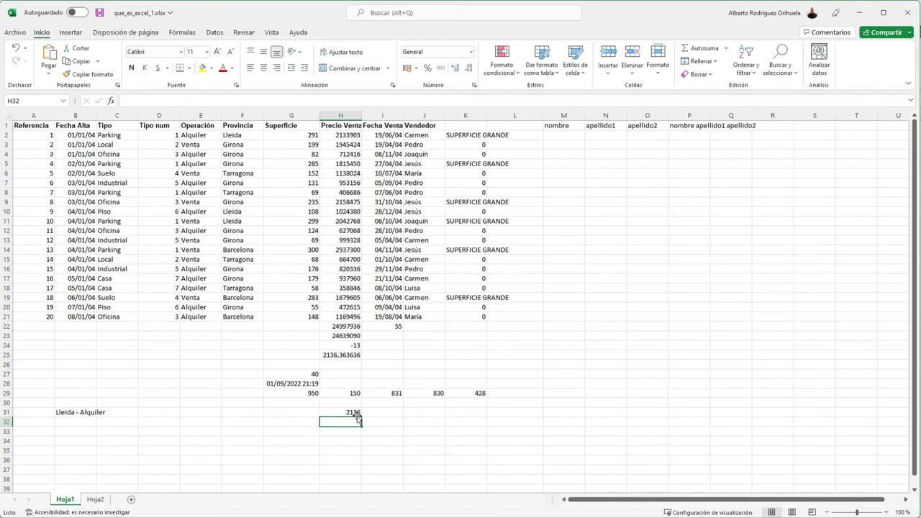
- Change H31 to =REDONDEAR(H25;2) so it shows 2136,36
click(346, 411)
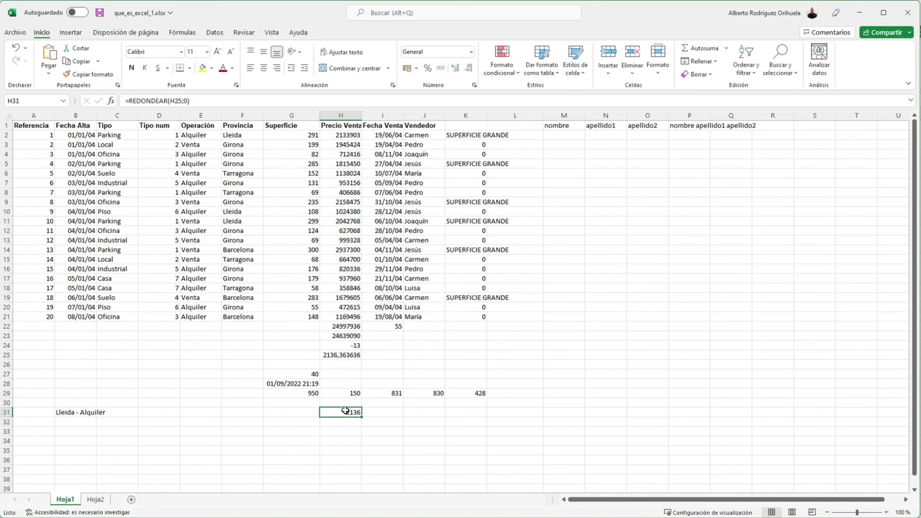
double_click(345, 410)
click(382, 412)
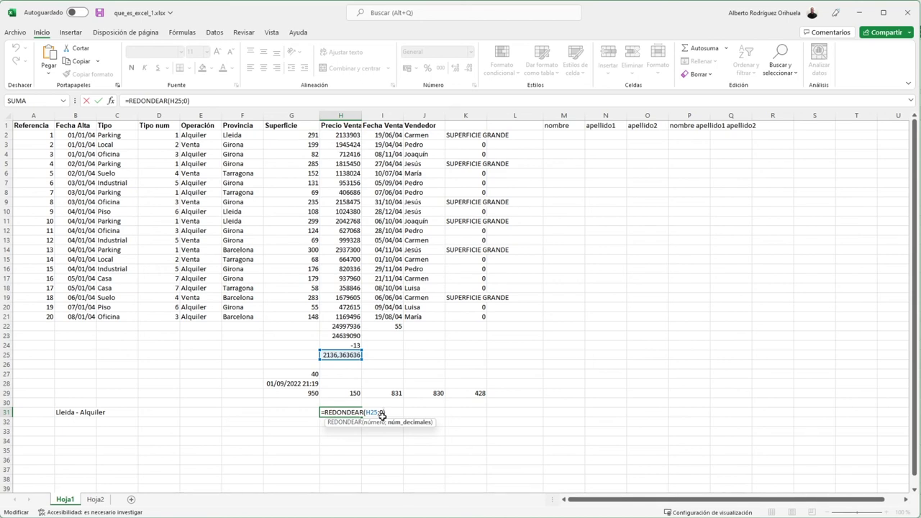
text(2)
key(Return)
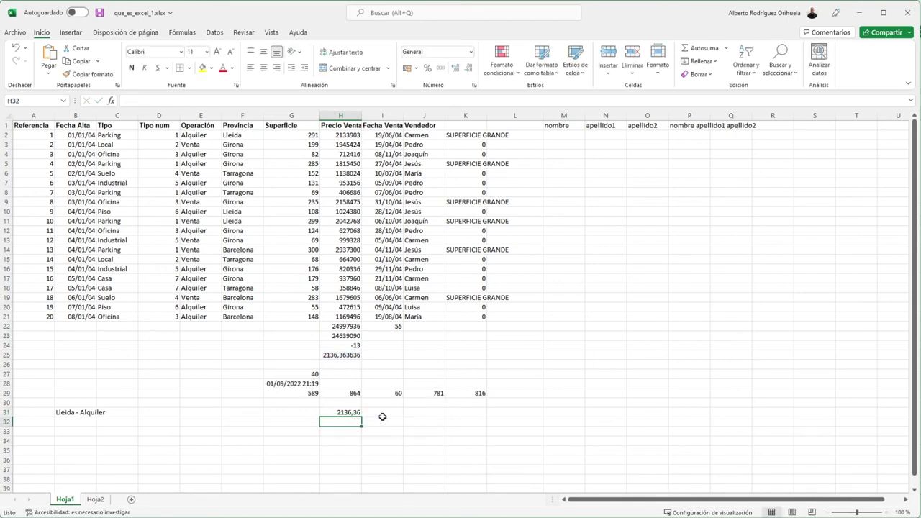
click(356, 412)
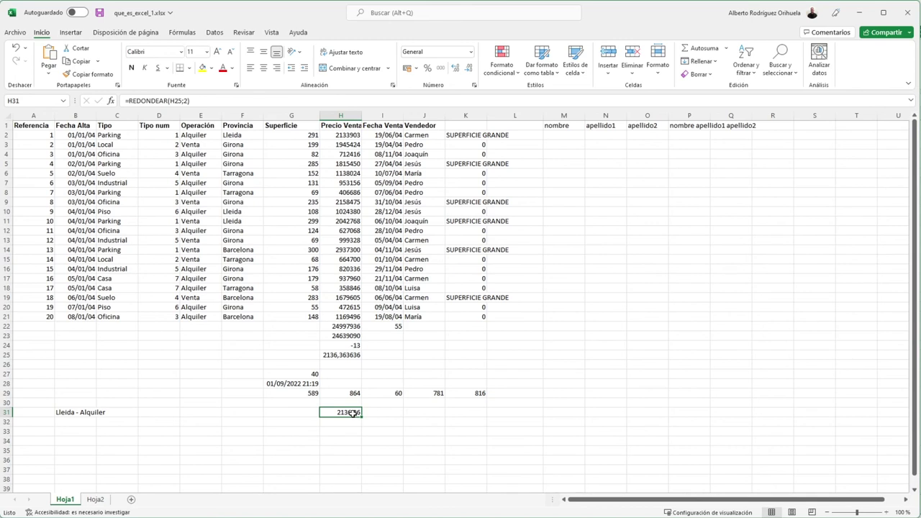
- Begin an average formula in H32 by typing =promedio
click(343, 422)
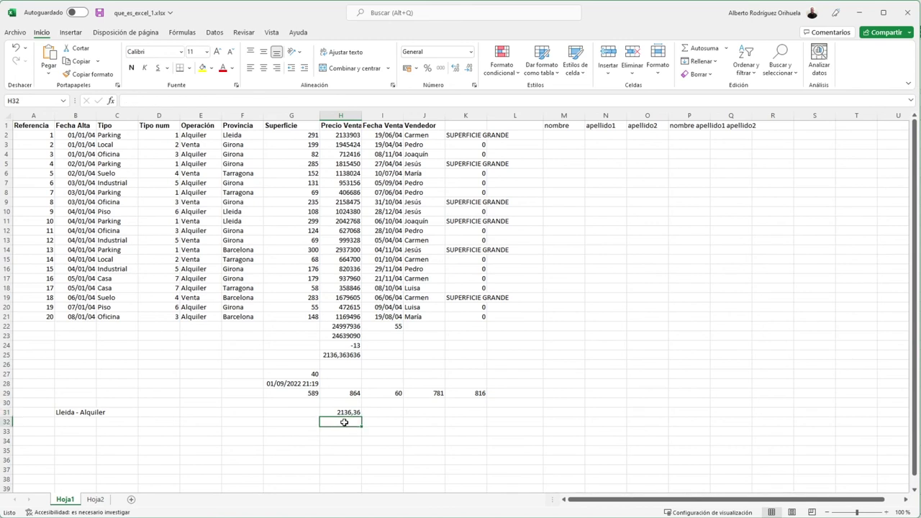
text(=promedio)
key(BackSpace)
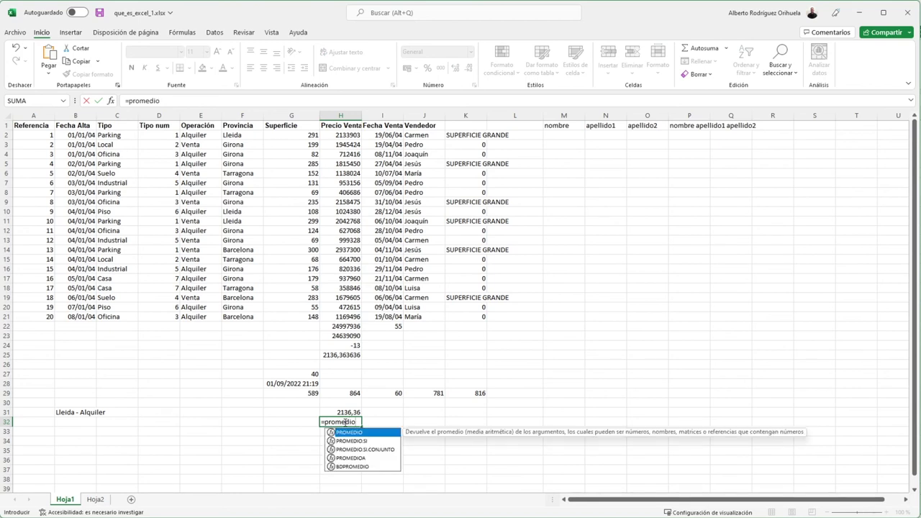
- Finish H32 as =PROMEDIO(G2:G21), giving 165,55, and verify it against the Superficie range average
text(()
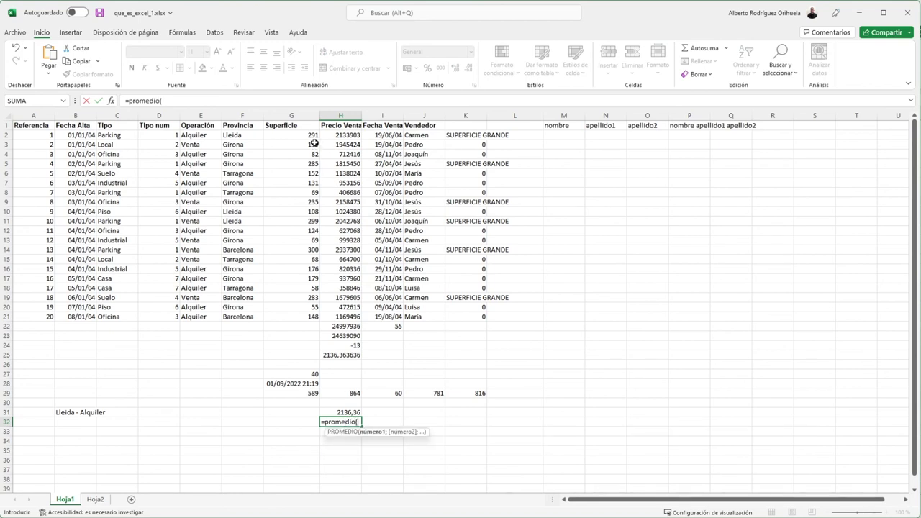
drag(311, 137, 303, 316)
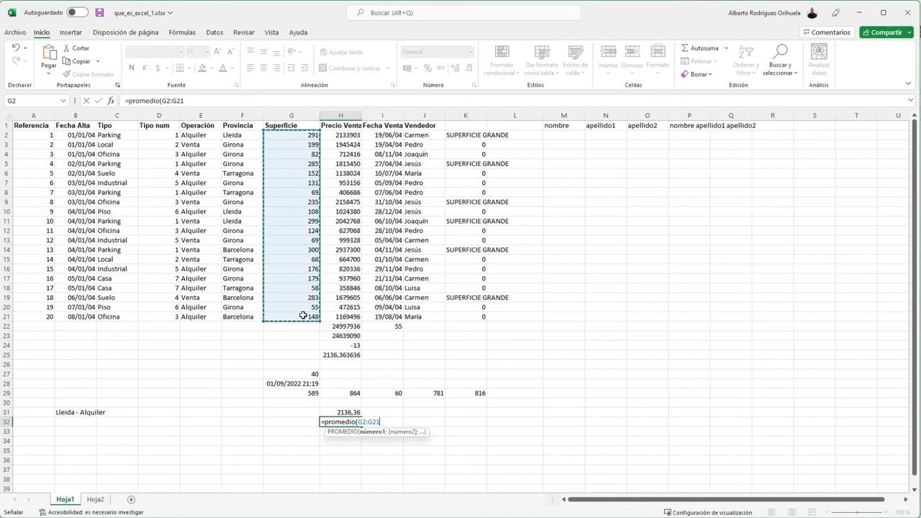
key(Return)
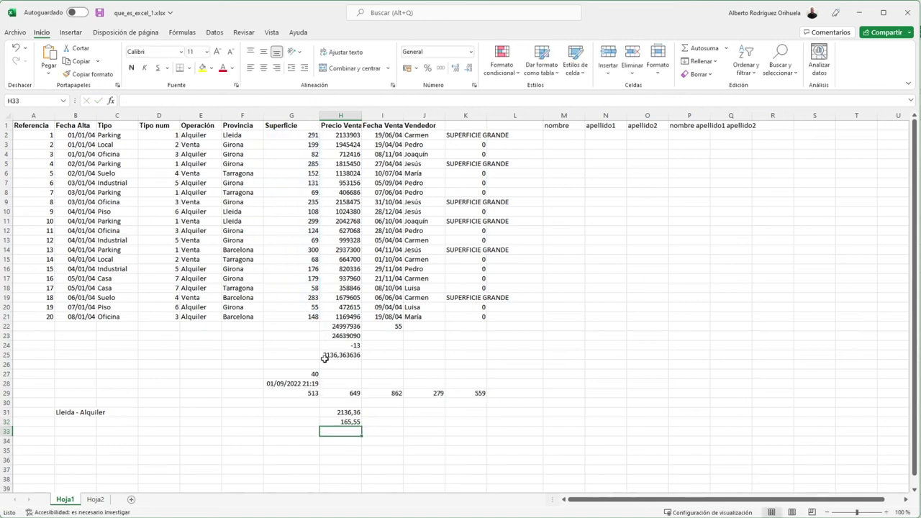
click(336, 420)
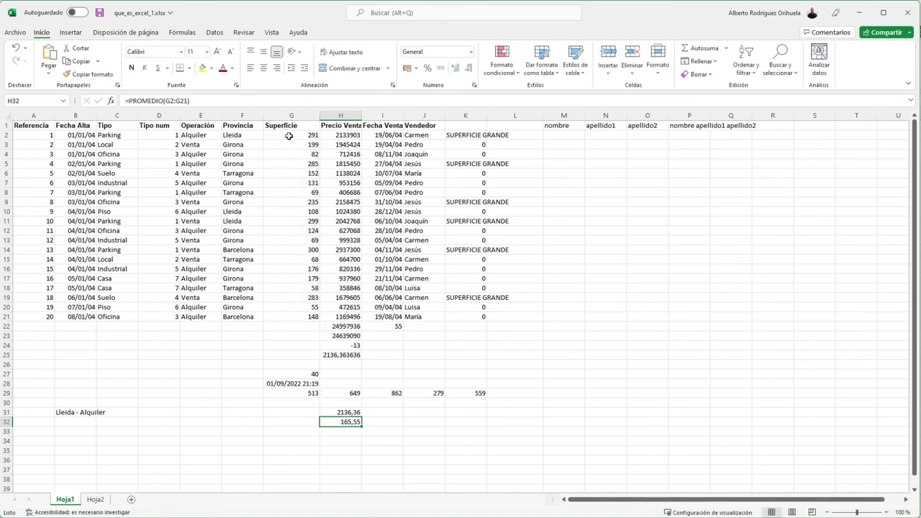
drag(289, 136, 290, 314)
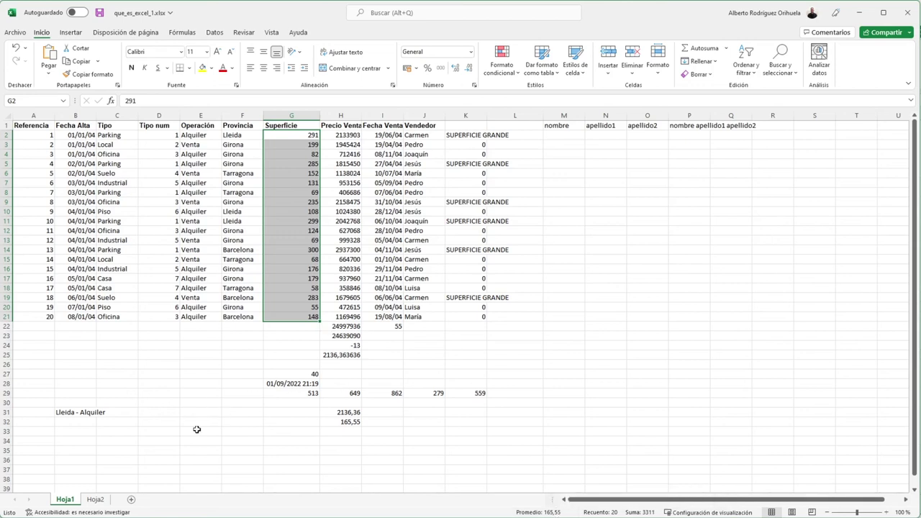
click(337, 432)
click(188, 431)
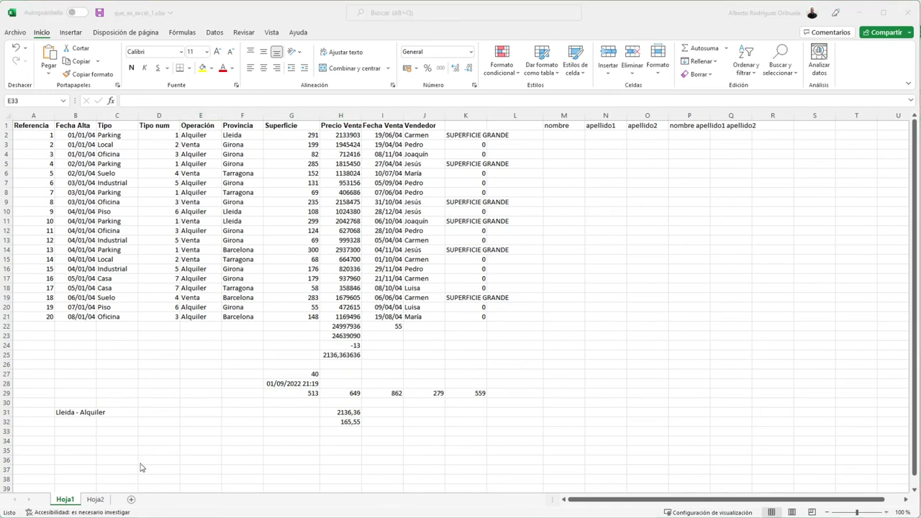
- Enter =MODA.UNO(D2:D21) in E33, returning 1 as the most frequent Tipo num
click(185, 432)
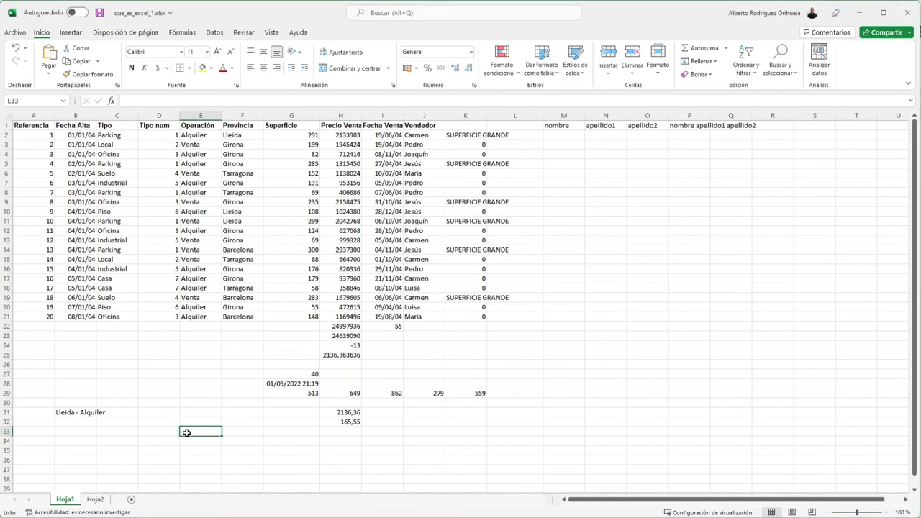
text(=)
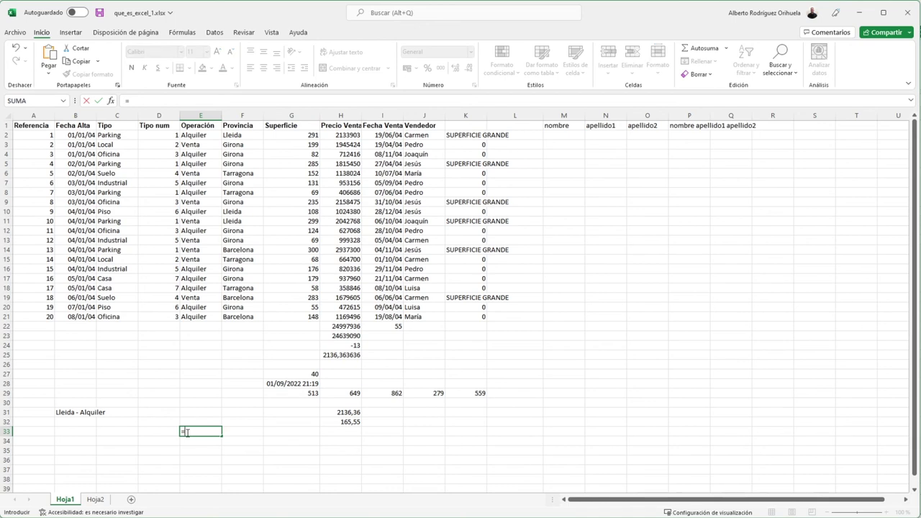
text(moda)
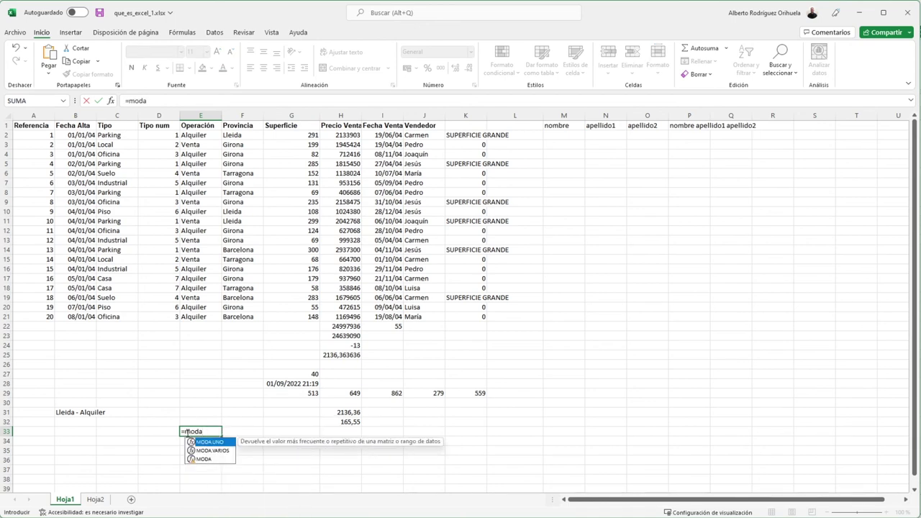
double_click(202, 442)
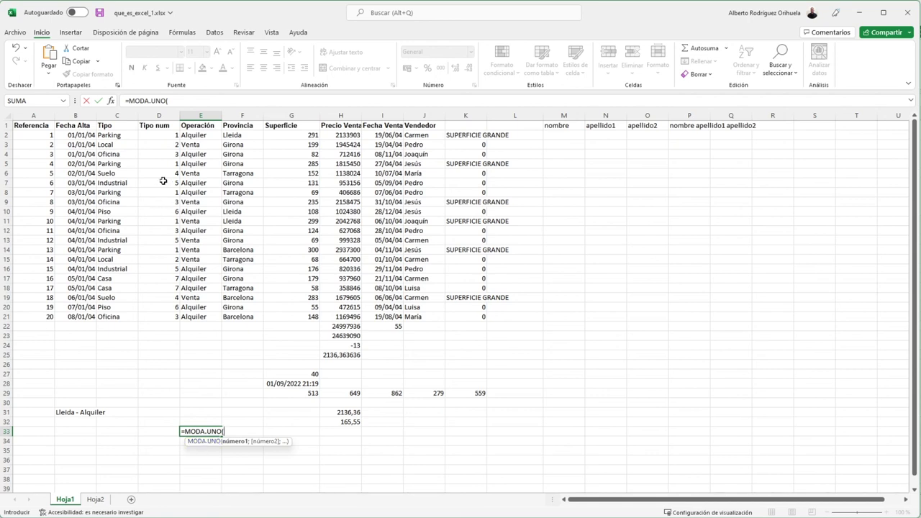
drag(172, 134, 160, 315)
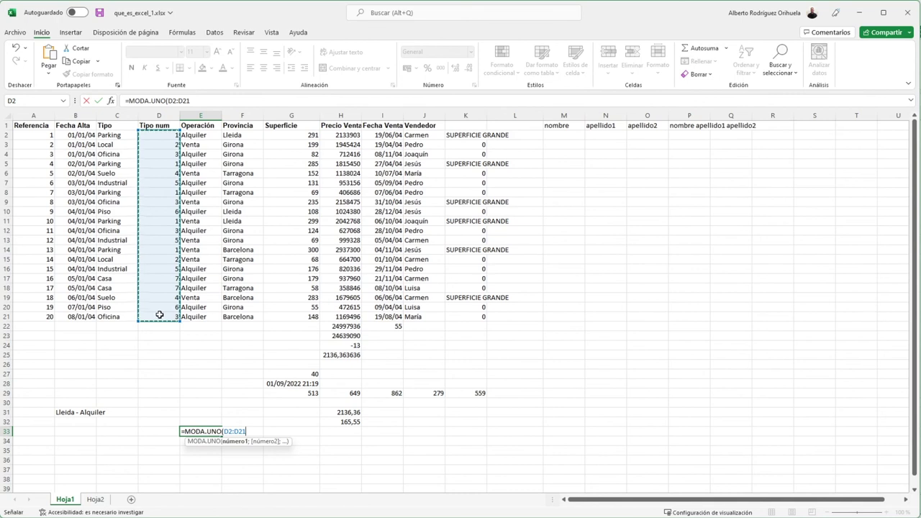
key(Return)
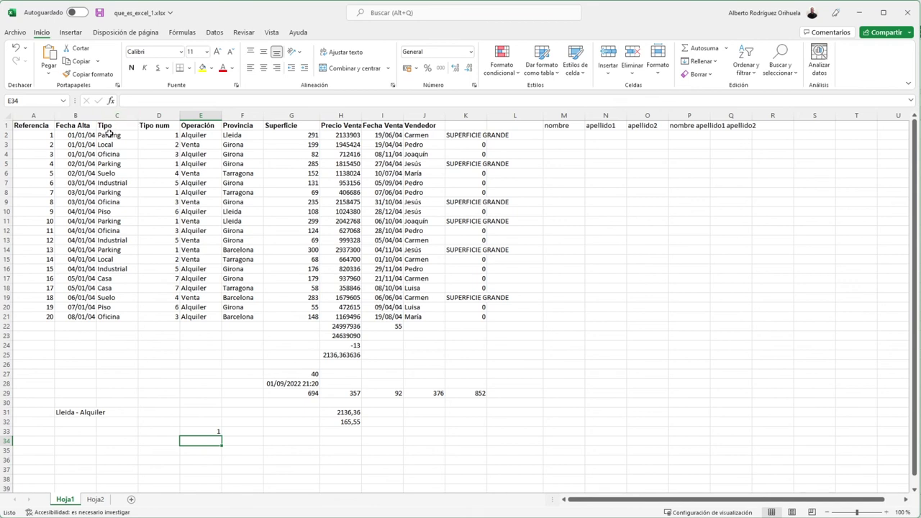
click(181, 136)
click(164, 136)
click(118, 136)
click(165, 136)
click(119, 145)
click(164, 147)
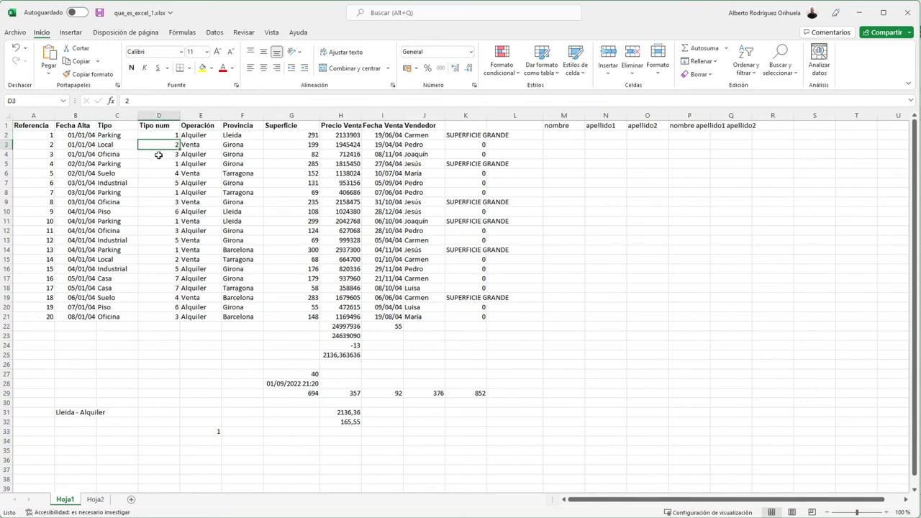
click(114, 165)
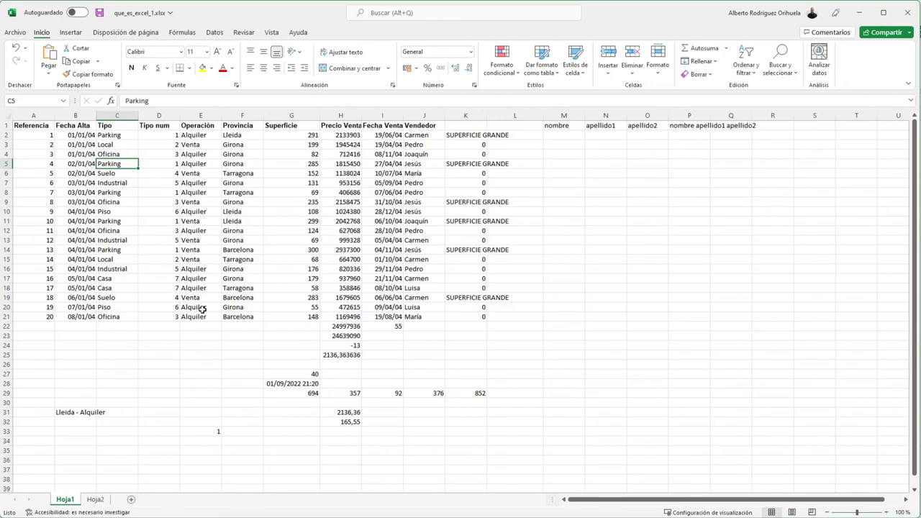
drag(148, 135, 152, 317)
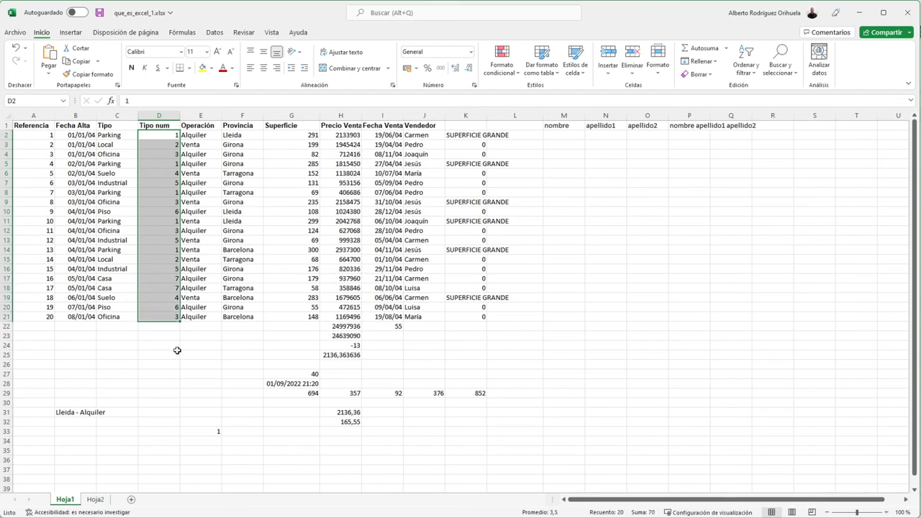
click(219, 435)
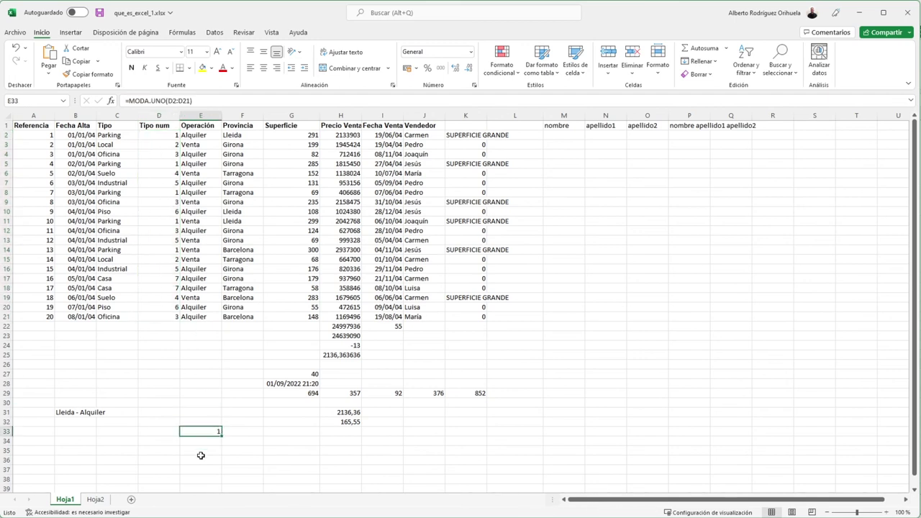